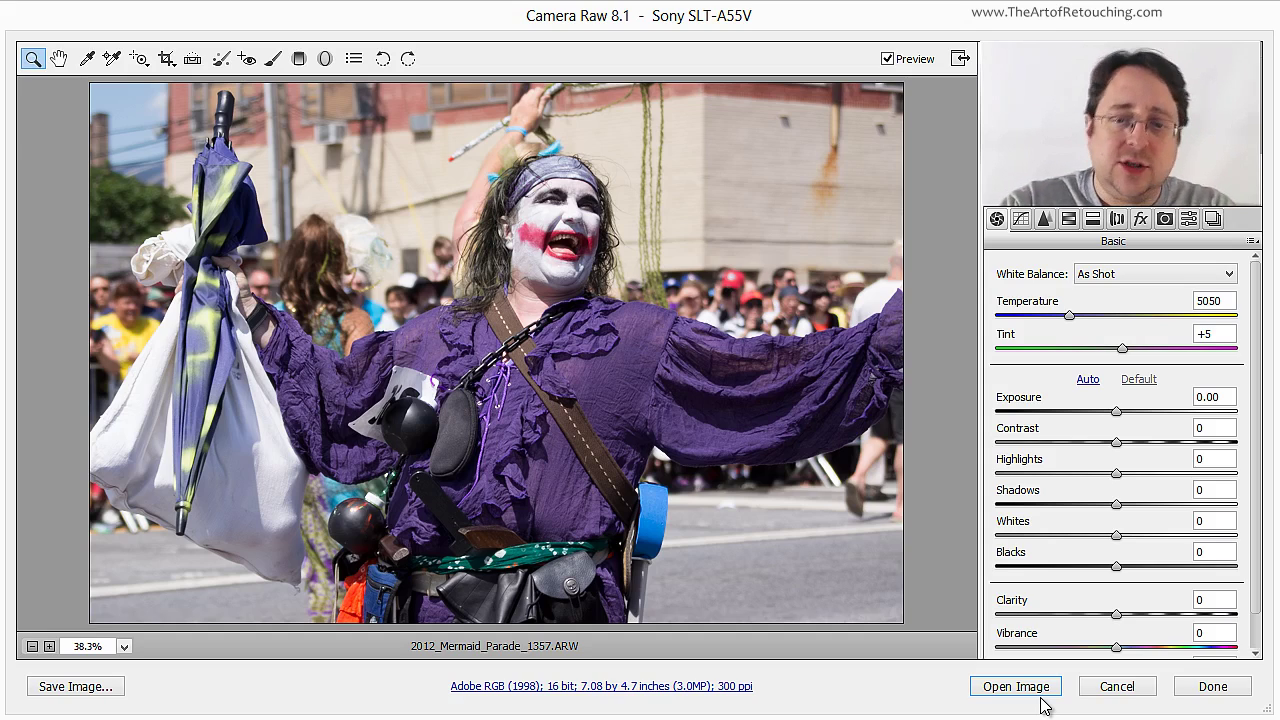
Set the workflow options to open in Photoshop as Smart Objects, and open the 2012_Mermaid_Parade_1357 raw photo as an object.
{"action": "key", "text": "shift"}
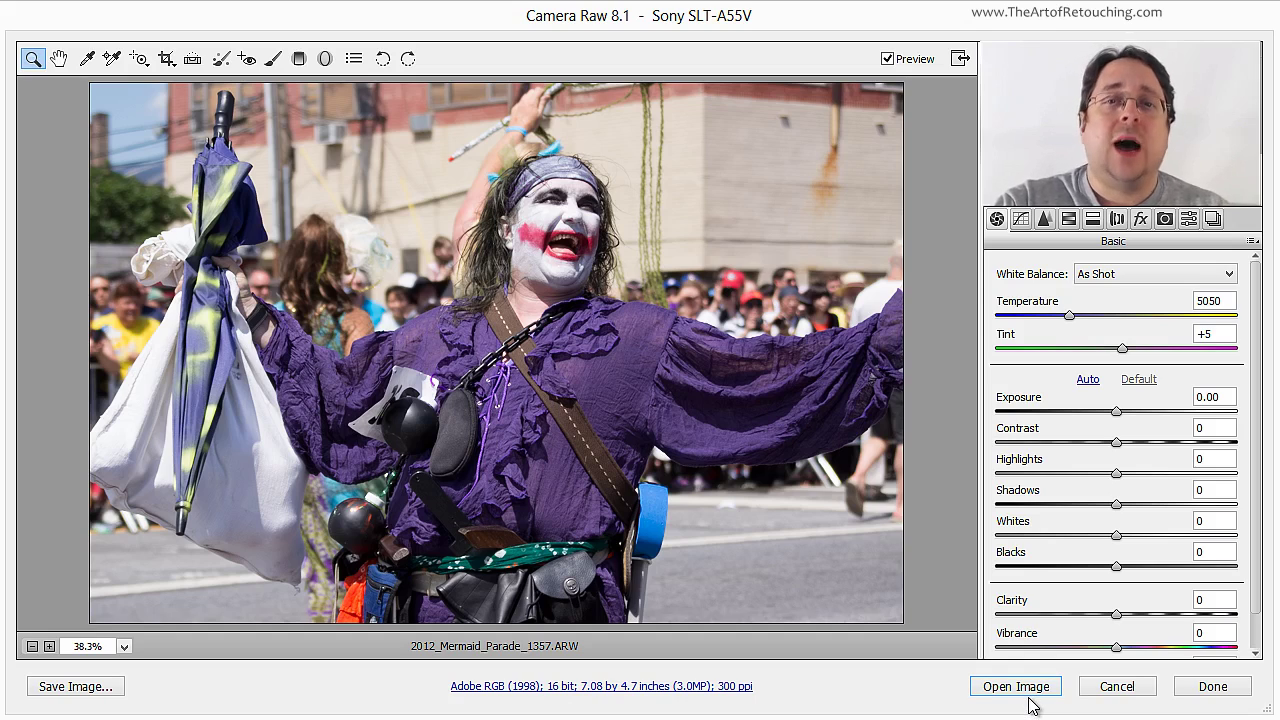
{"action": "left_click", "coordinate": [612, 690]}
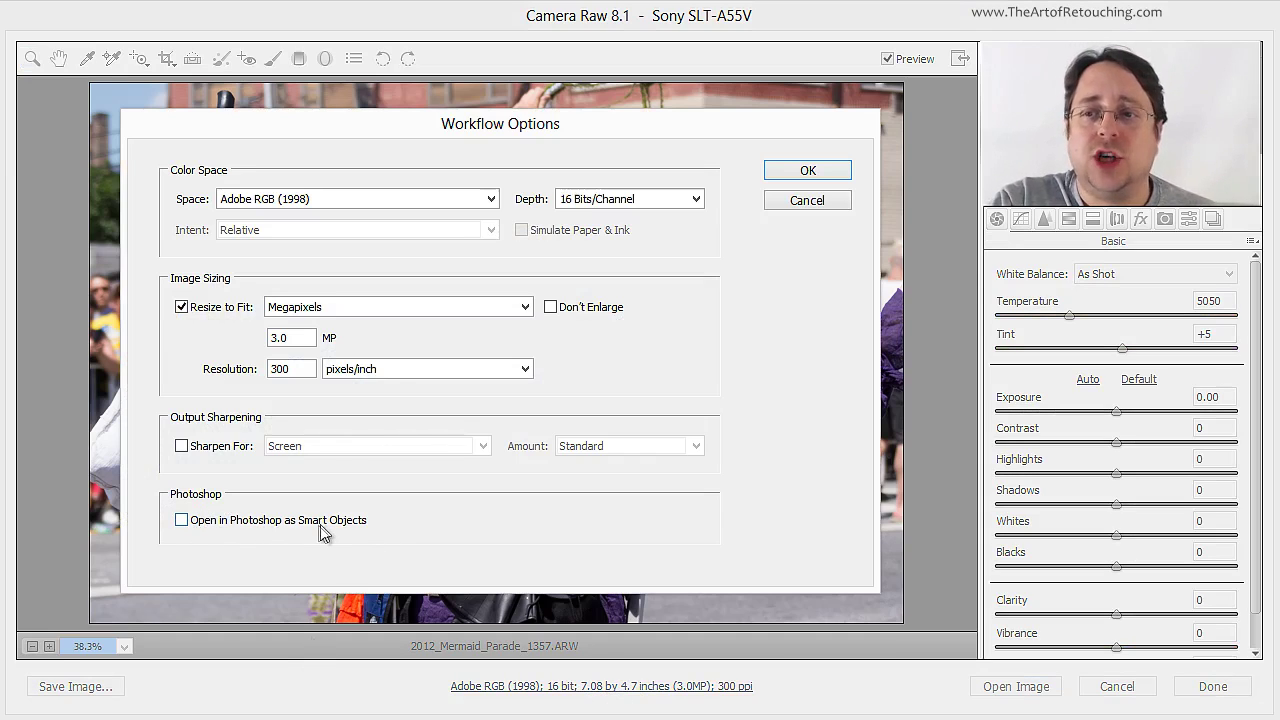
{"action": "left_click", "coordinate": [182, 521]}
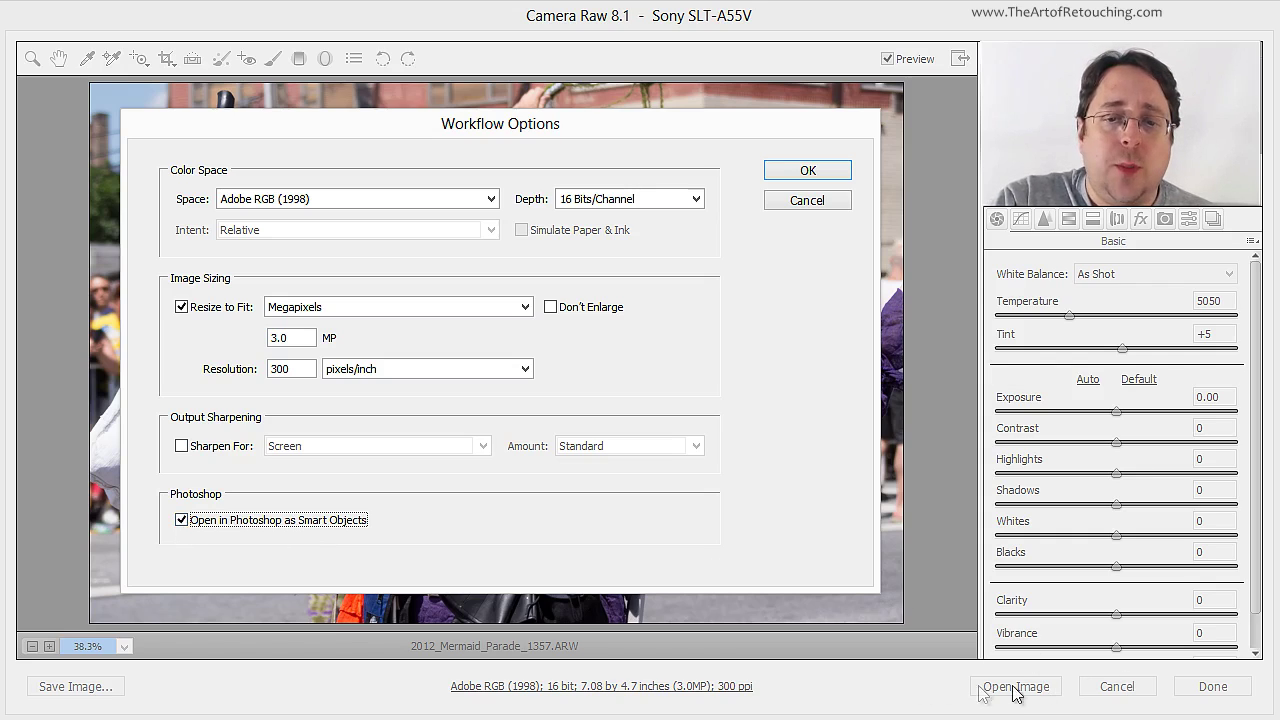
{"action": "left_click", "coordinate": [808, 172]}
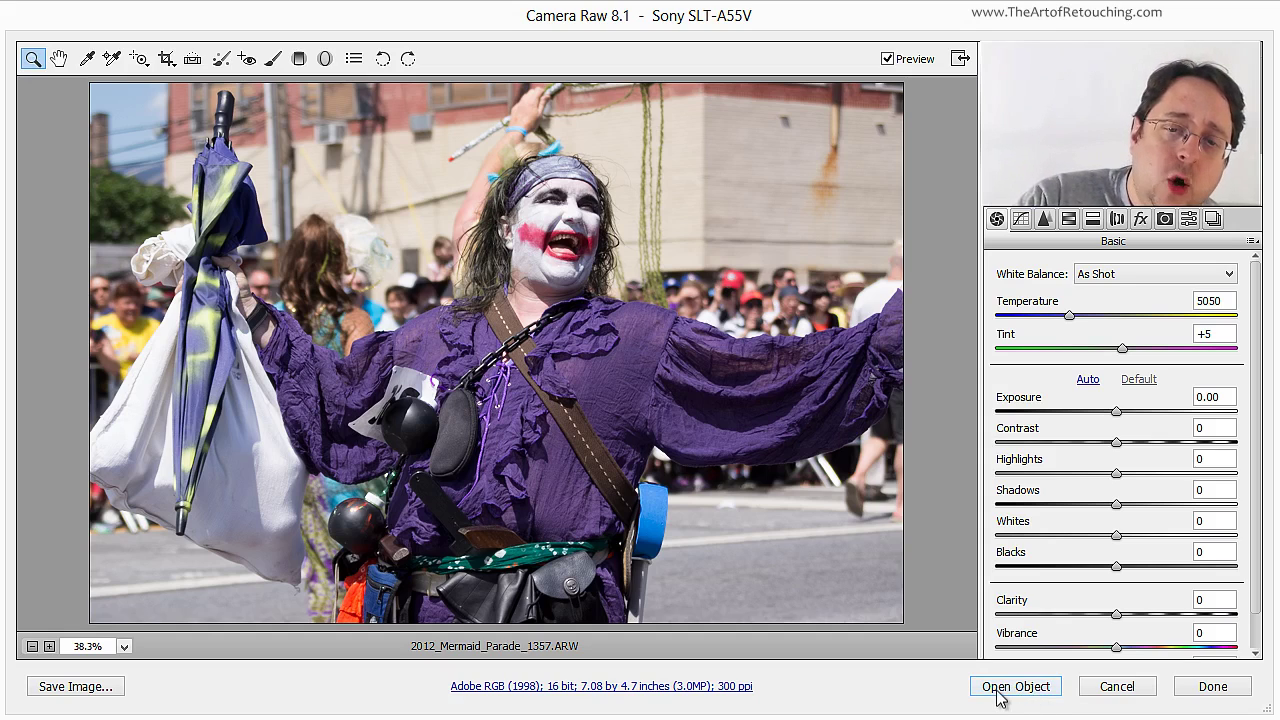
{"action": "left_click", "coordinate": [997, 693]}
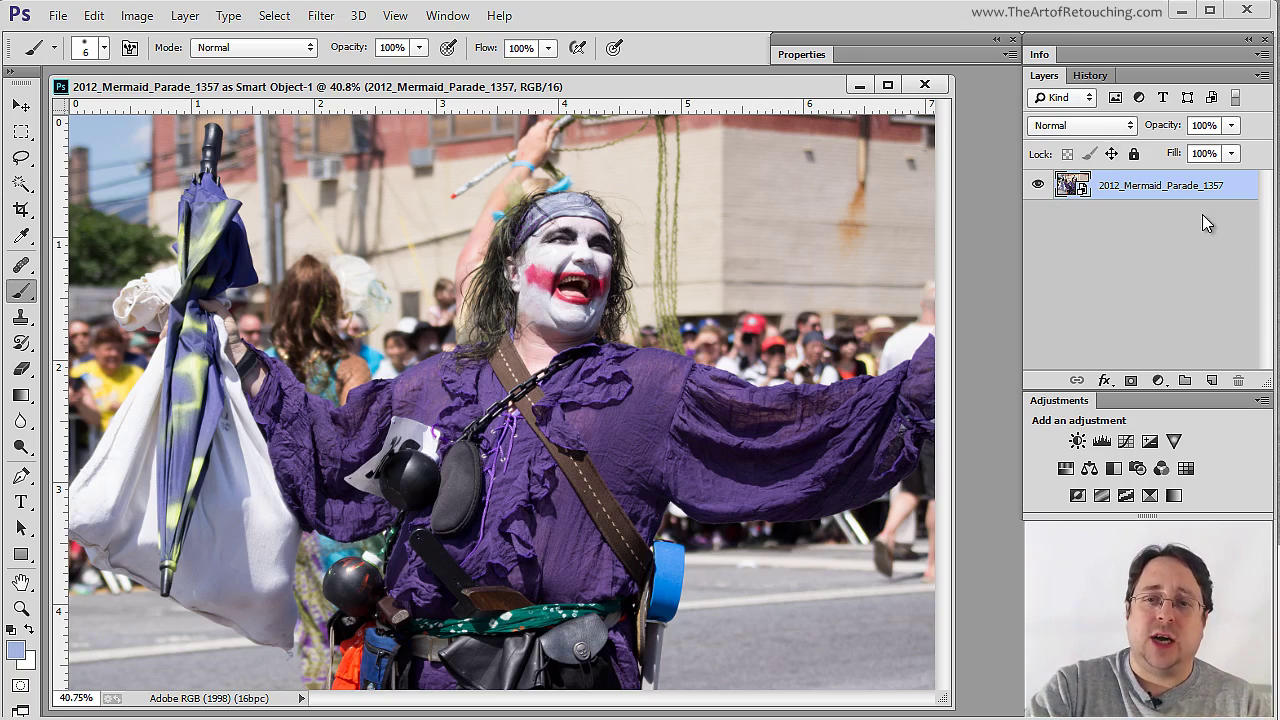
Set the smart object's Highlights to -83 and Vibrance to +49 in its raw settings, and reopen them to check the values.
{"action": "double_click", "coordinate": [1072, 187]}
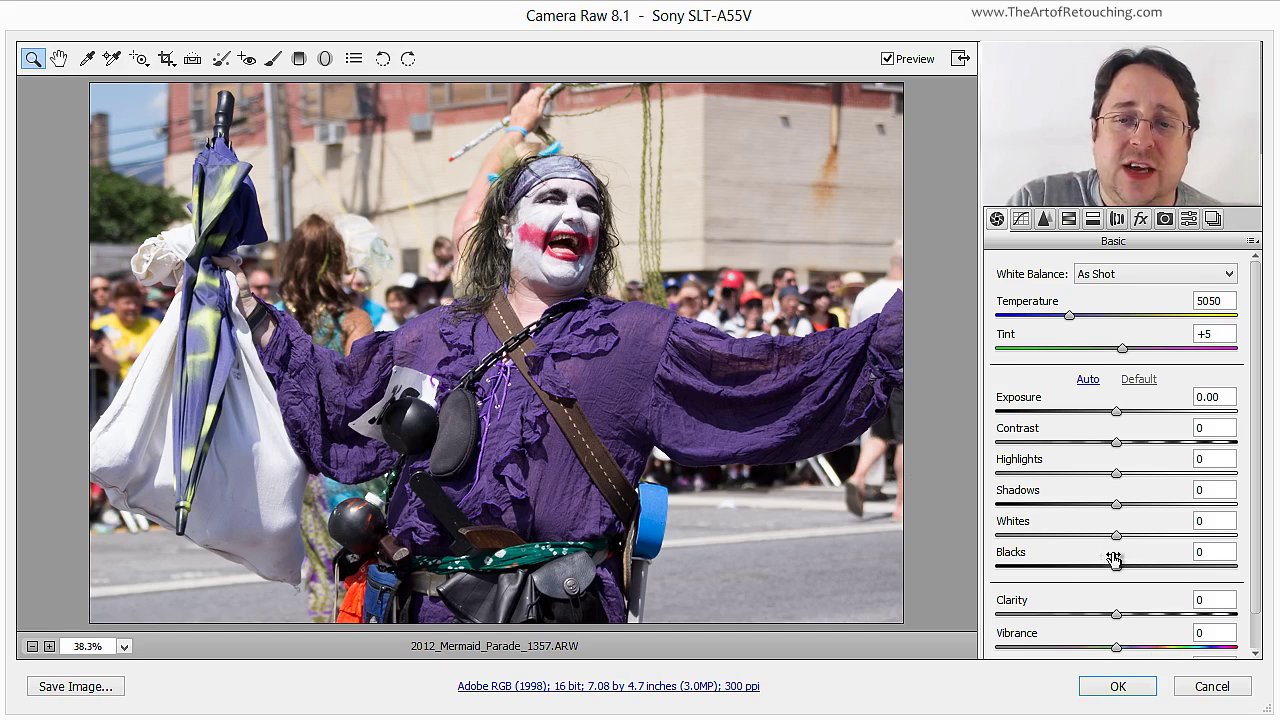
{"action": "left_click_drag", "start_coordinate": [1116, 474], "coordinate": [1016, 474]}
{"action": "scroll", "coordinate": [1143, 528], "scroll_direction": "down", "scroll_amount": 1}
{"action": "left_click_drag", "start_coordinate": [1116, 608], "coordinate": [1178, 608]}
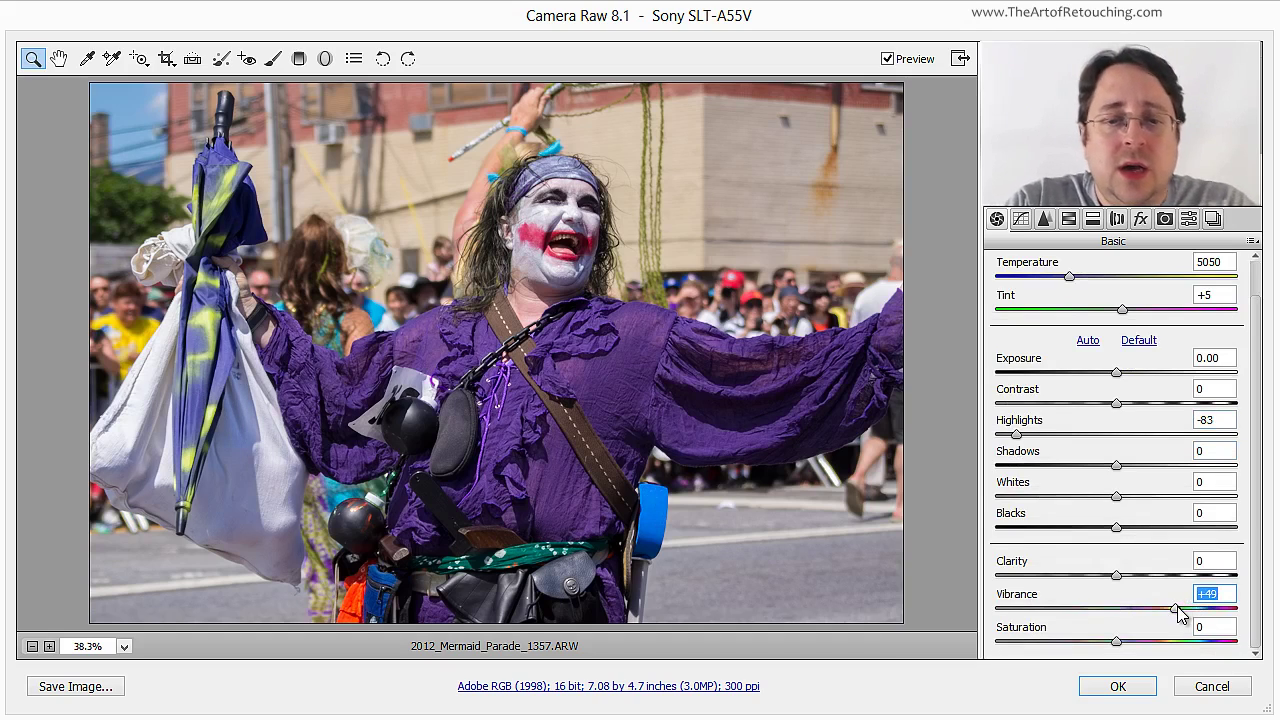
{"action": "left_click", "coordinate": [1141, 690]}
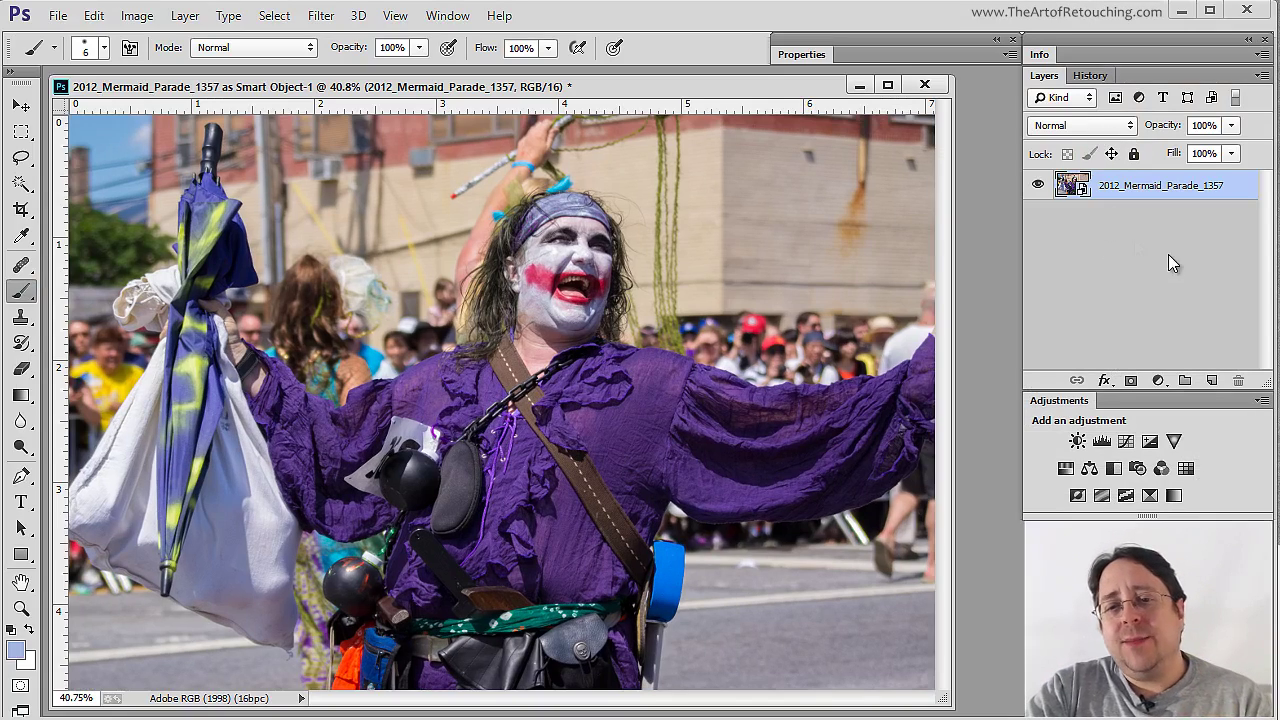
{"action": "double_click", "coordinate": [1071, 189]}
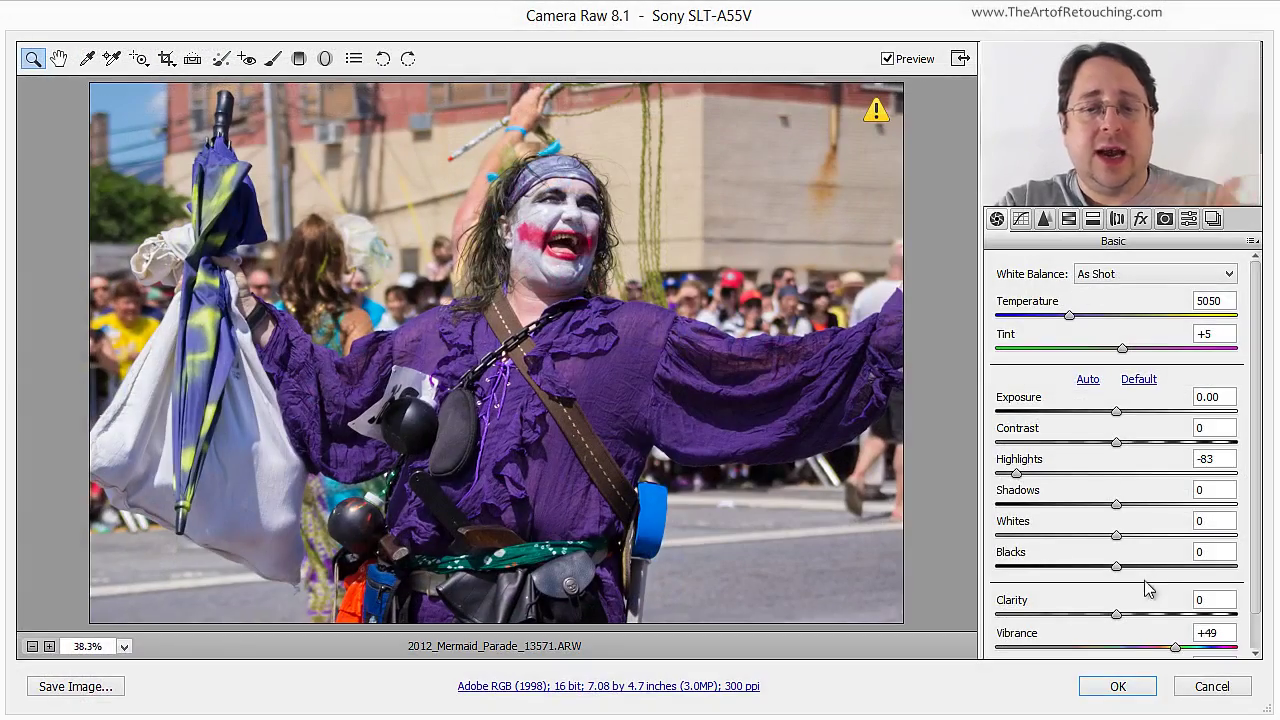
{"action": "left_click", "coordinate": [1118, 686]}
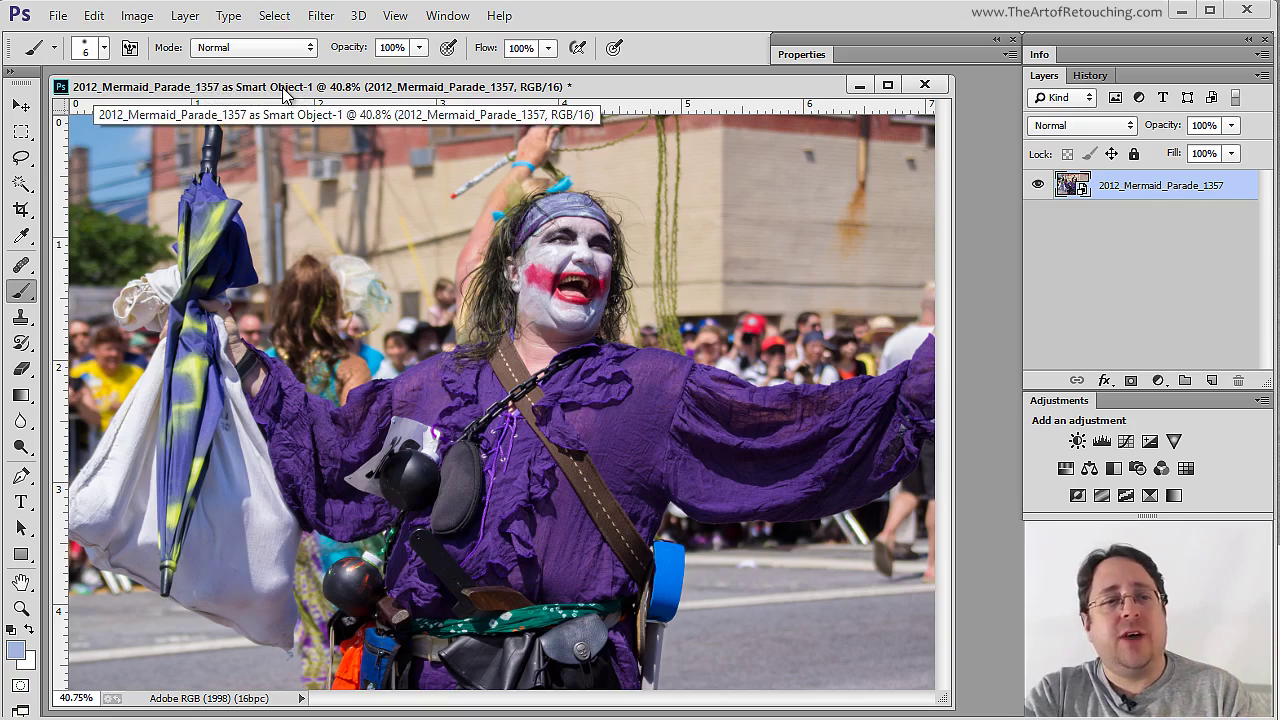
Save the document to the Desktop as 2012_Mermaid_Parade_1357.tif, keeping layers and using LZW image compression.
{"action": "left_click", "coordinate": [58, 15]}
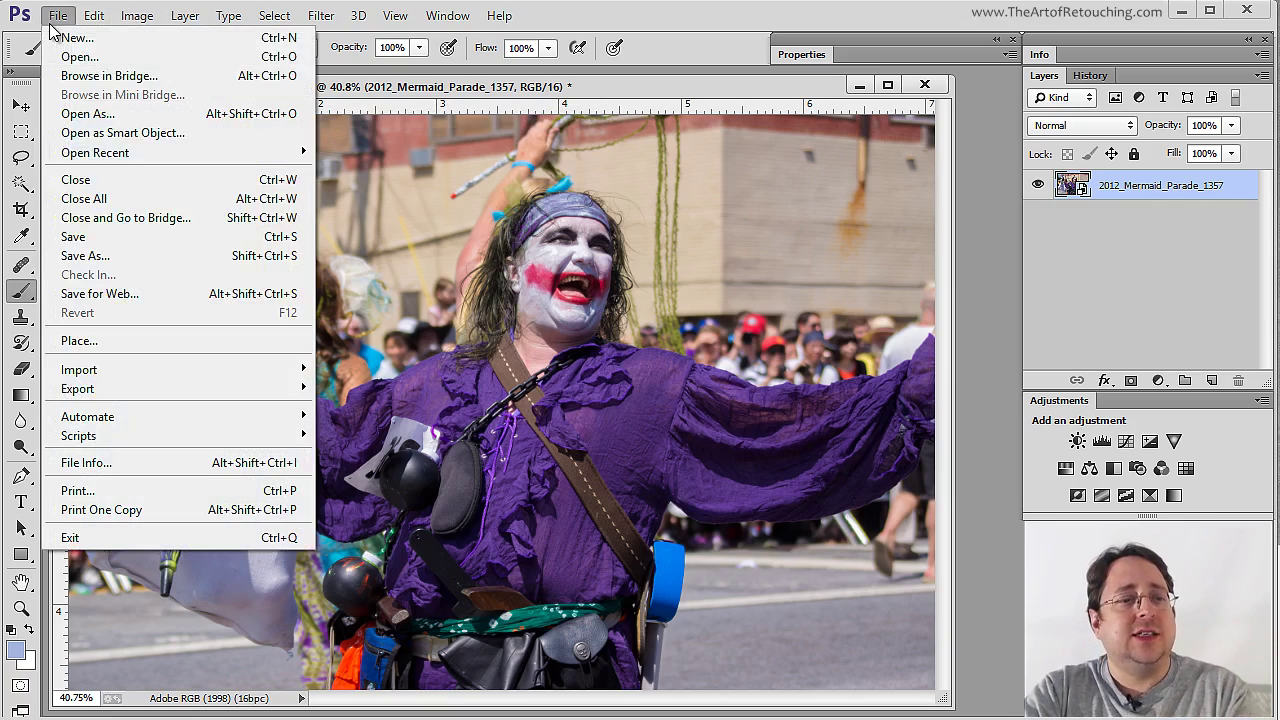
{"action": "left_click", "coordinate": [155, 256]}
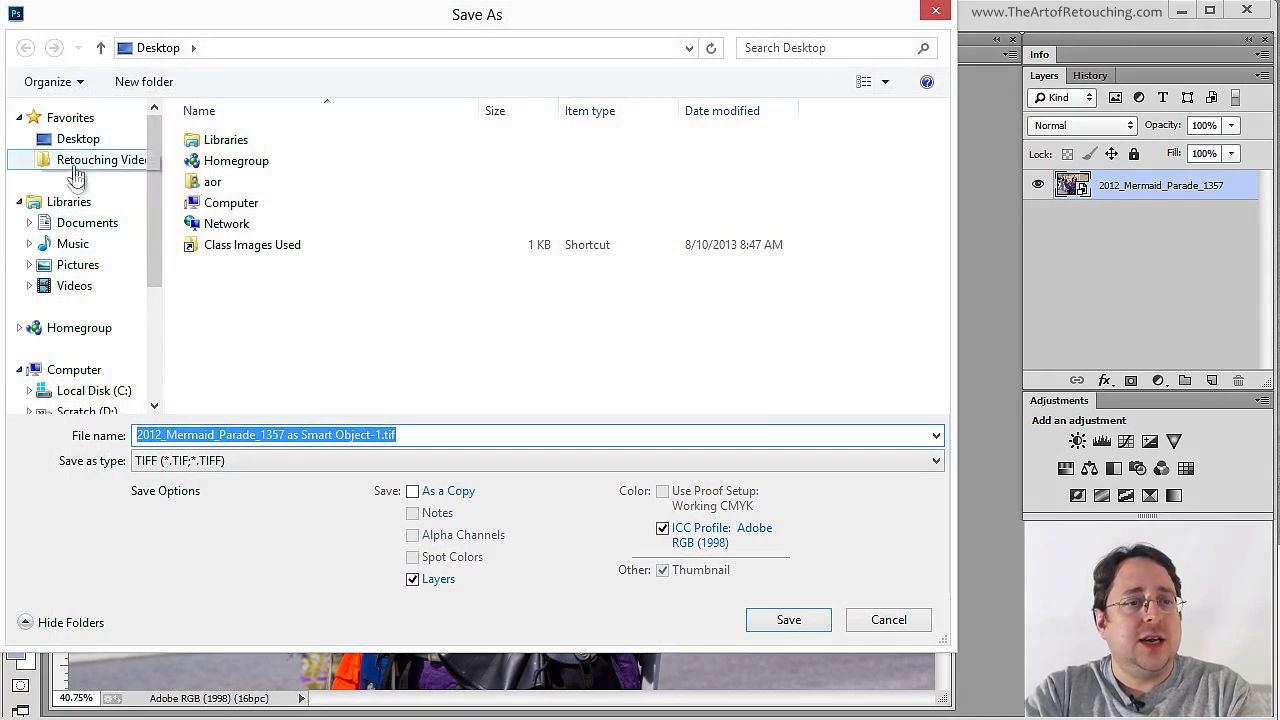
{"action": "left_click", "coordinate": [66, 140]}
{"action": "left_click", "coordinate": [382, 437]}
{"action": "left_click_drag", "start_coordinate": [382, 437], "coordinate": [290, 440]}
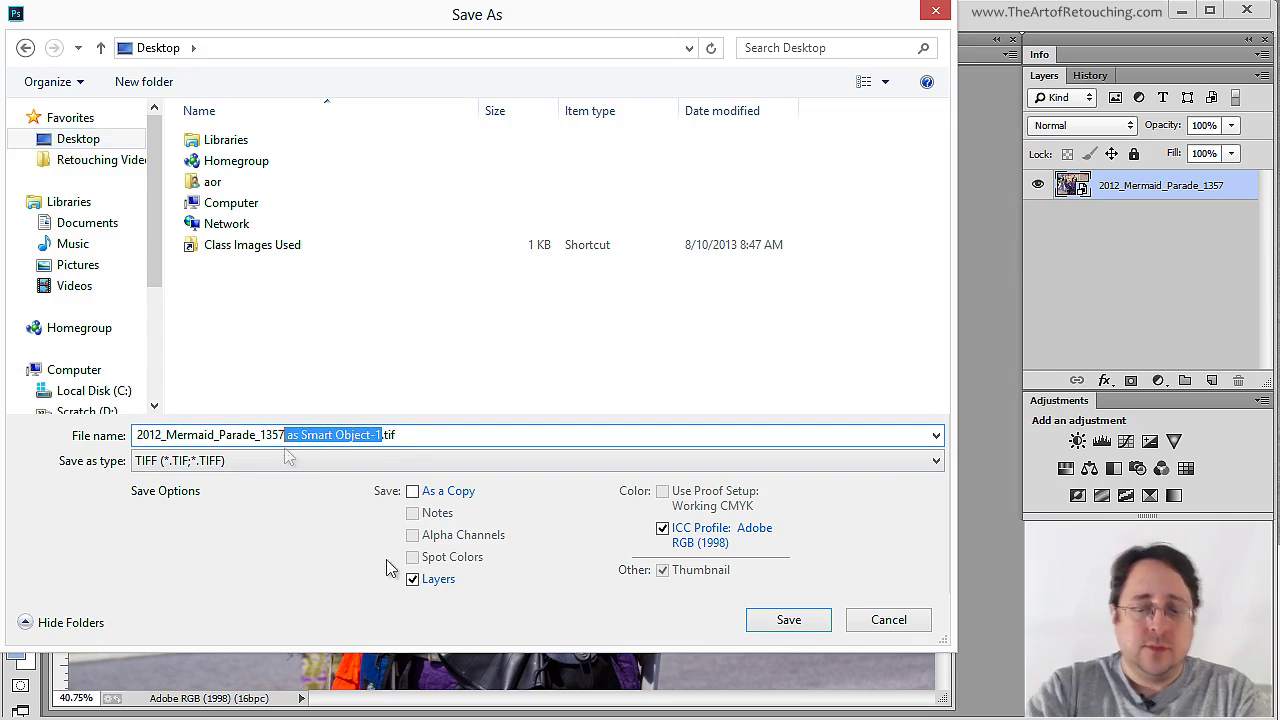
{"action": "key", "text": "BackSpace"}
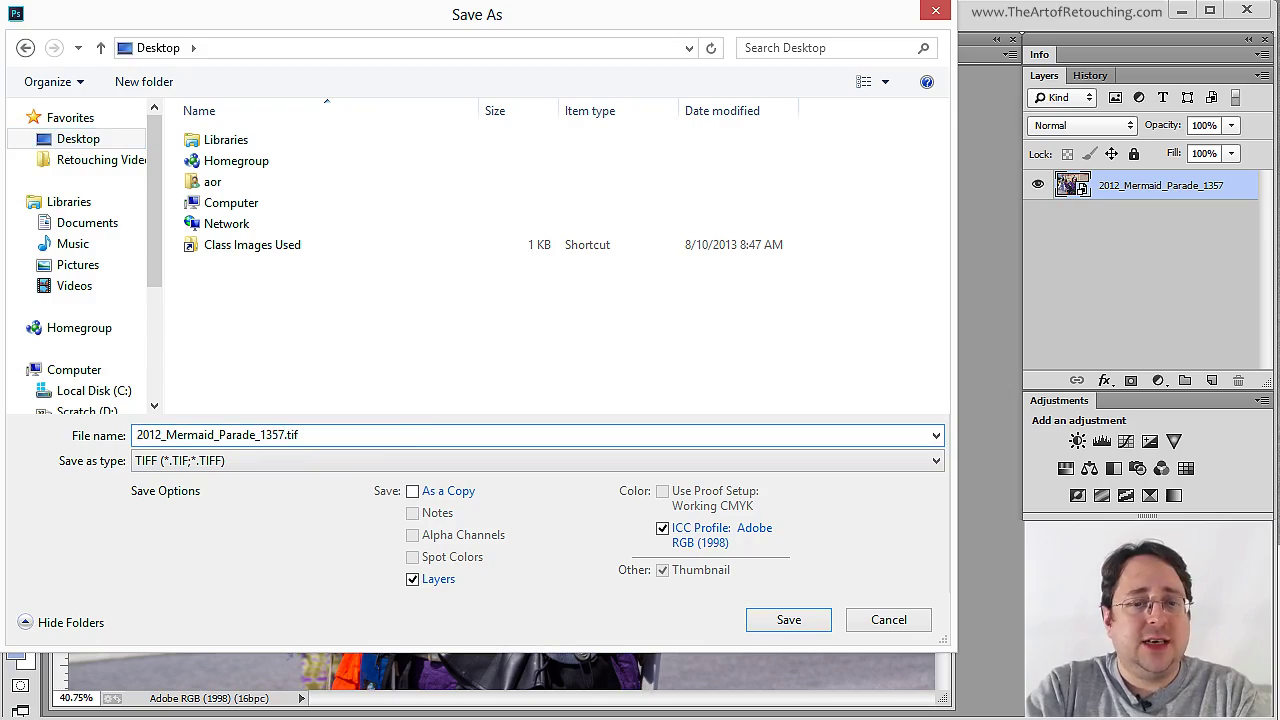
{"action": "left_click", "coordinate": [788, 621]}
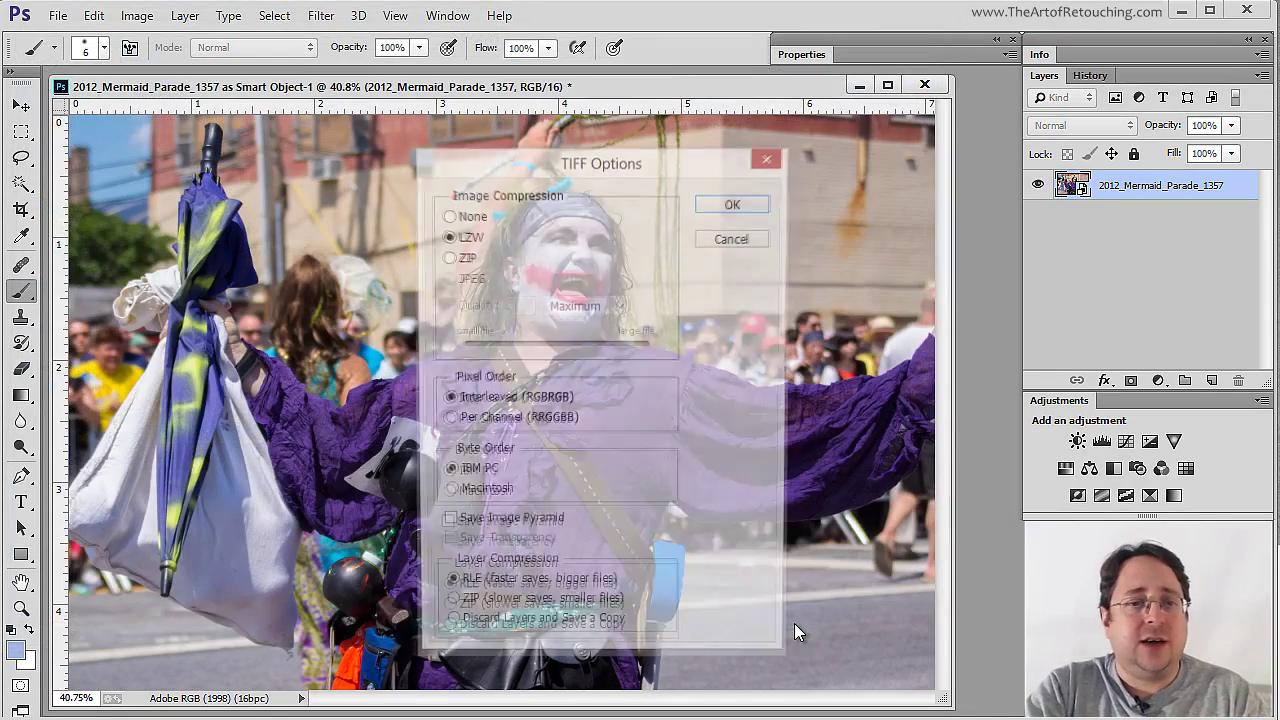
{"action": "left_click", "coordinate": [729, 204]}
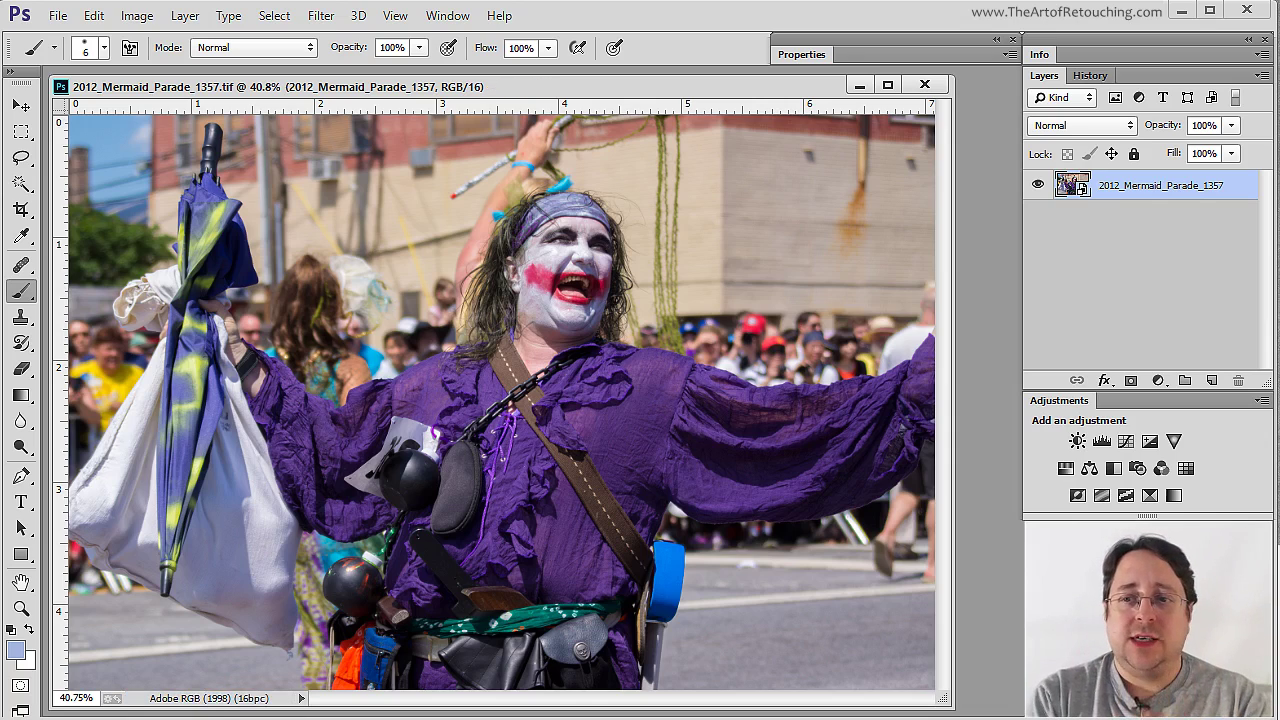
Close the document, reopen 2012_Mermaid_Parade_1357.tif from the recent files, and check the smart object's raw settings without changing them.
{"action": "key", "text": "ctrl+w"}
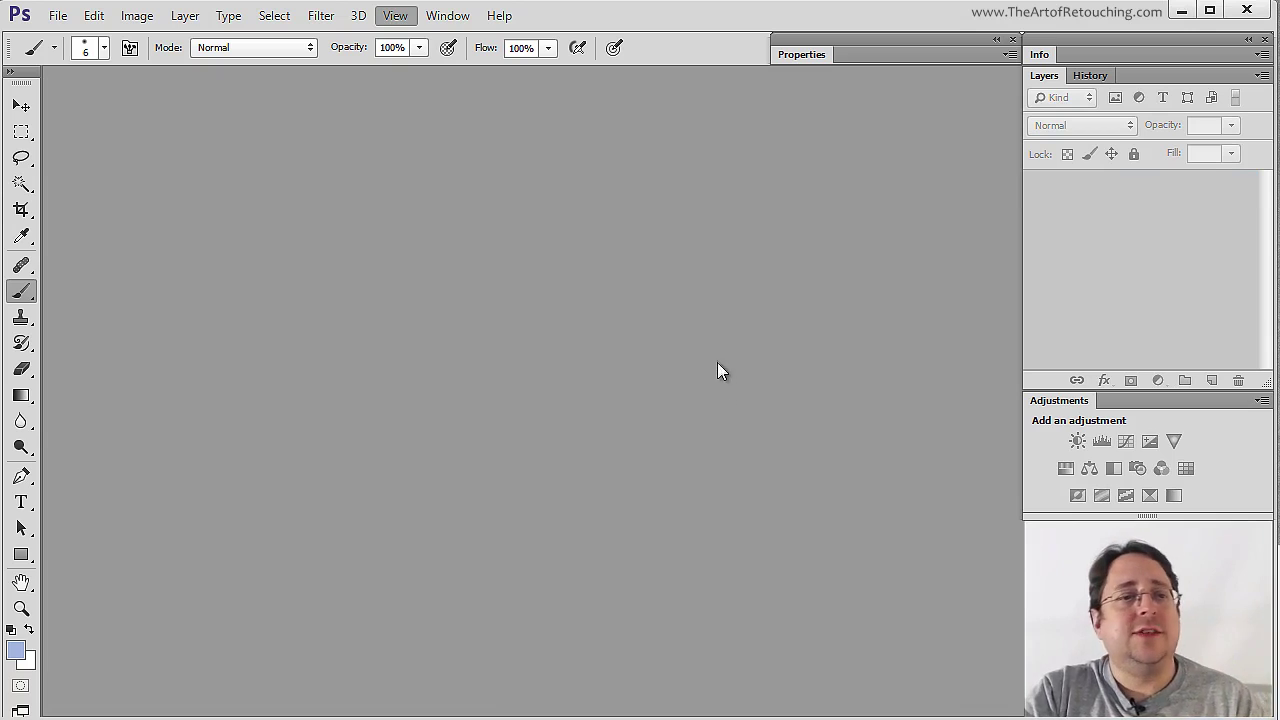
{"action": "left_click", "coordinate": [58, 15]}
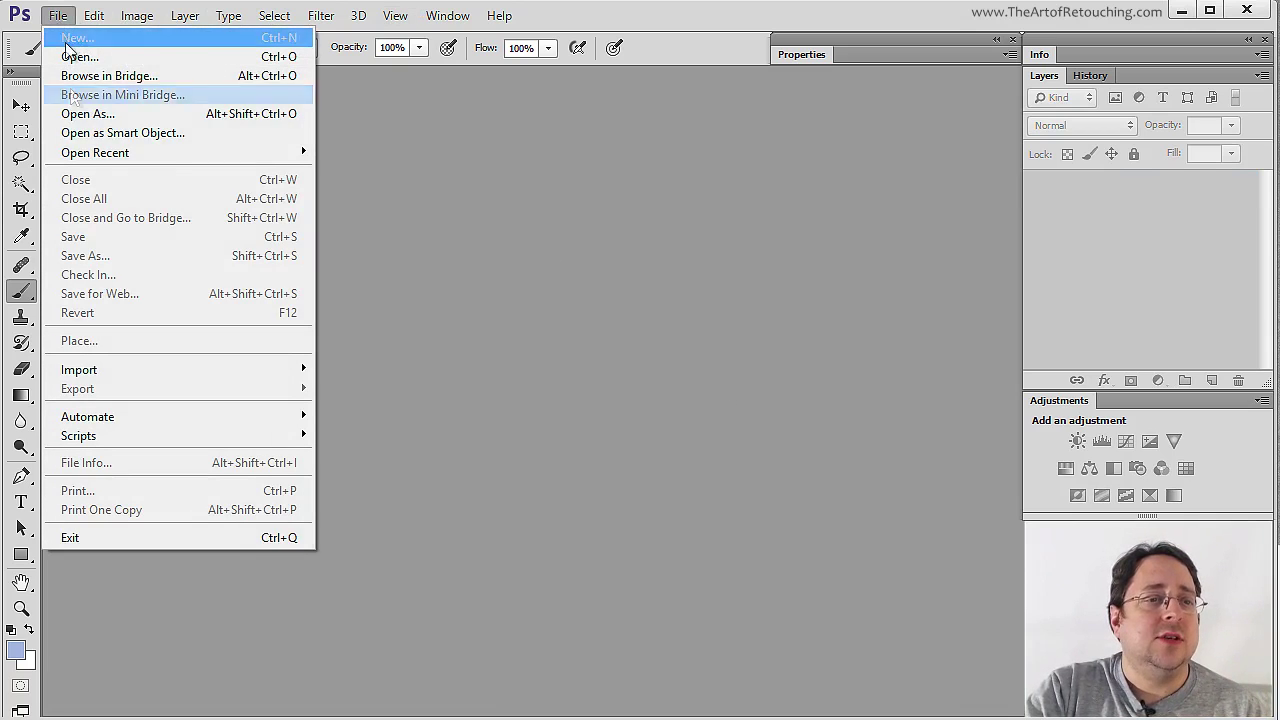
{"action": "mouse_move", "coordinate": [80, 152]}
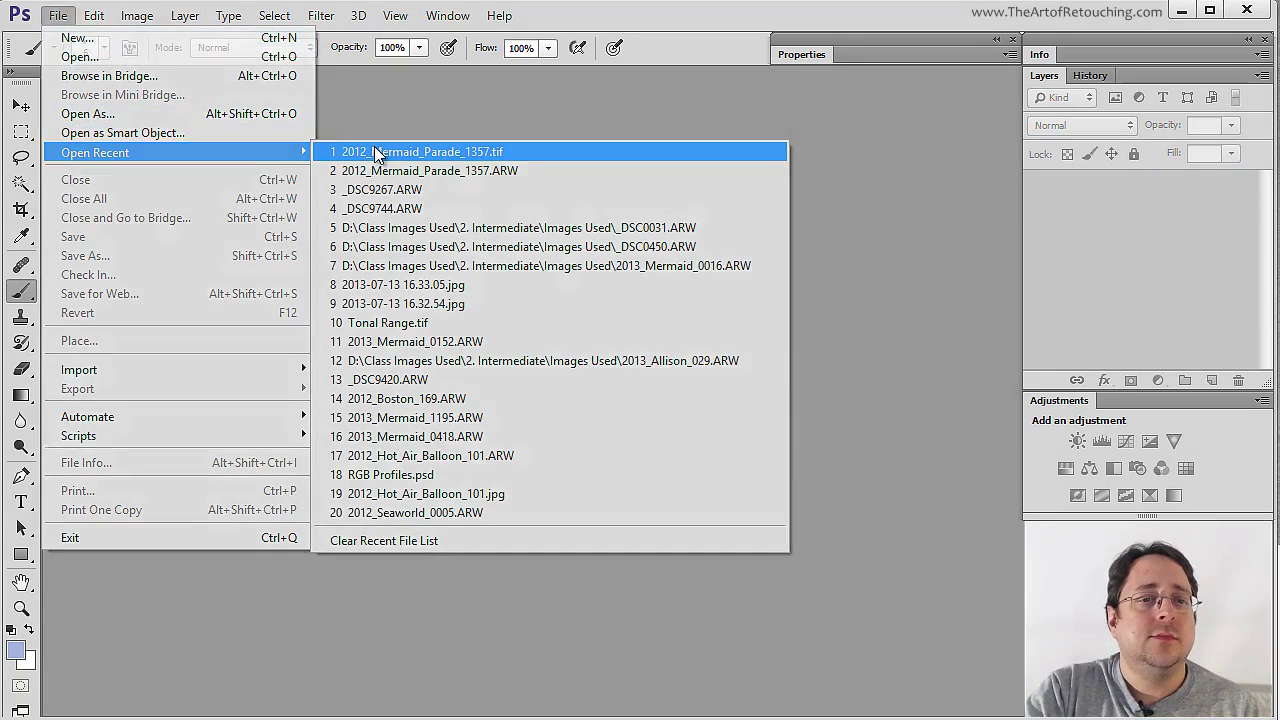
{"action": "left_click", "coordinate": [374, 149]}
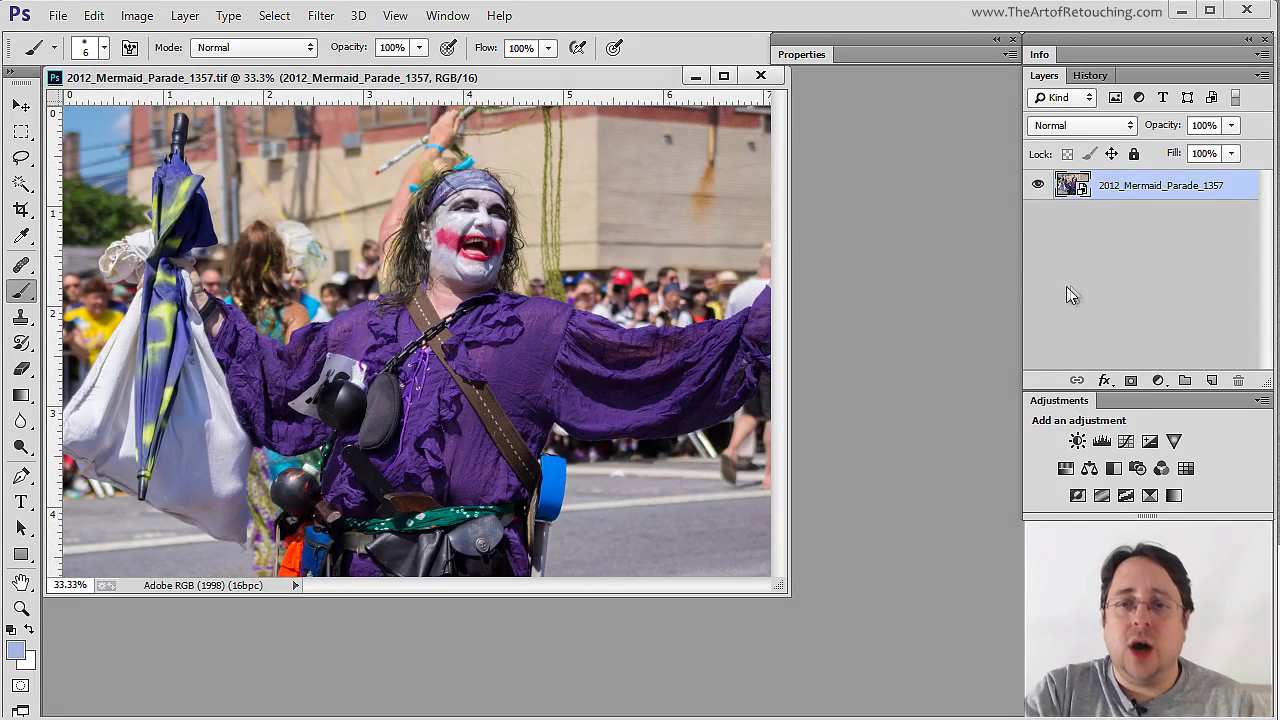
{"action": "double_click", "coordinate": [1066, 185]}
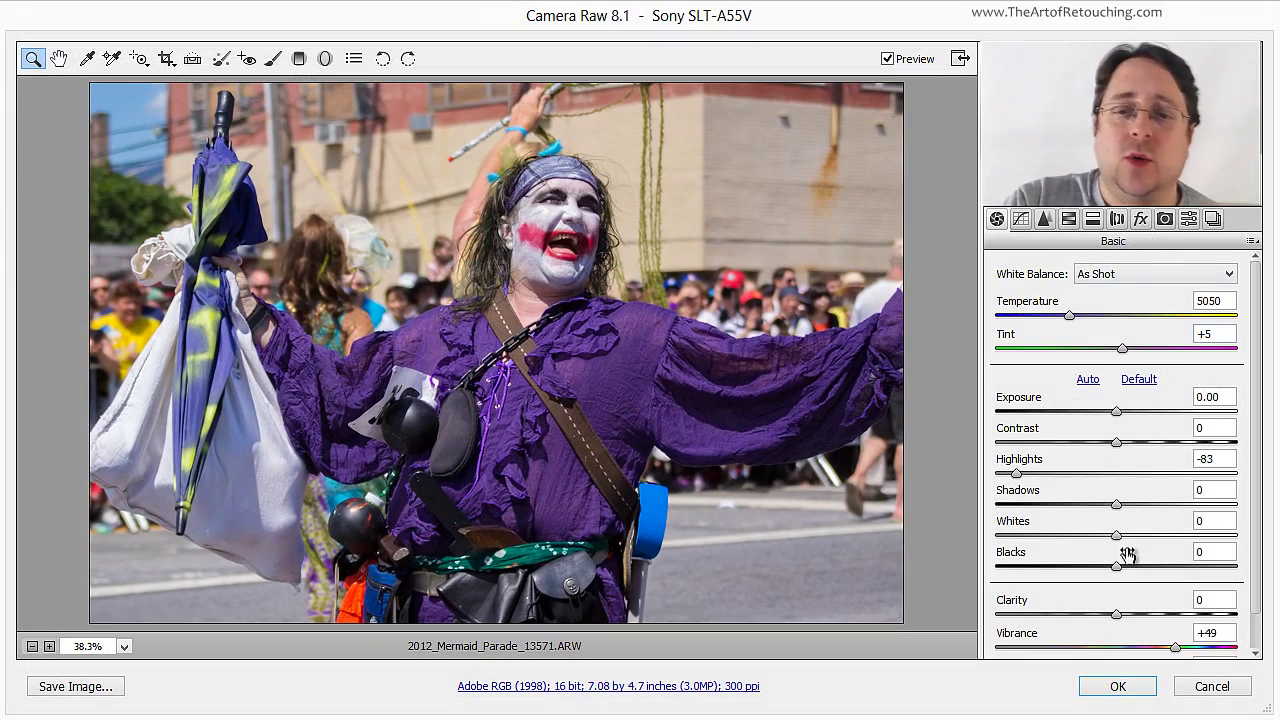
{"action": "left_click", "coordinate": [1208, 686]}
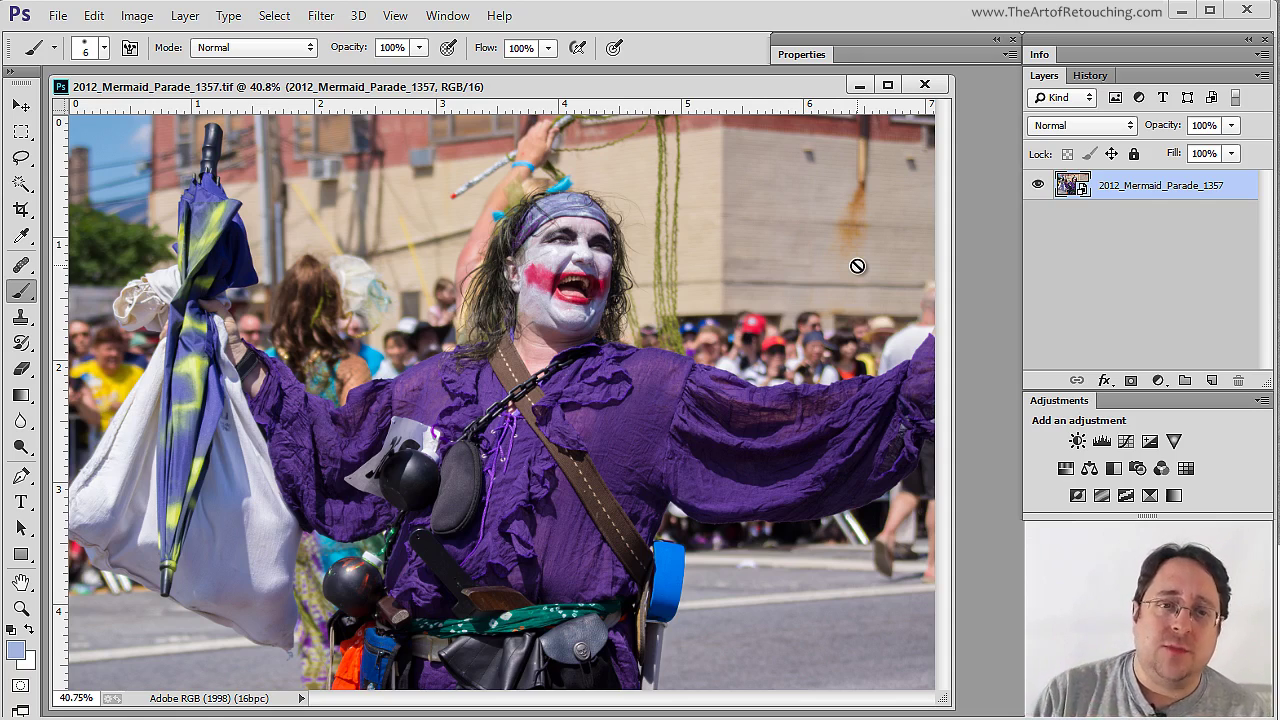
Apply a Lens Flare filter at 129% brightness with the 50-300mm Zoom lens, centred on the wall between the umbrella and the man's head.
{"action": "left_click", "coordinate": [331, 18]}
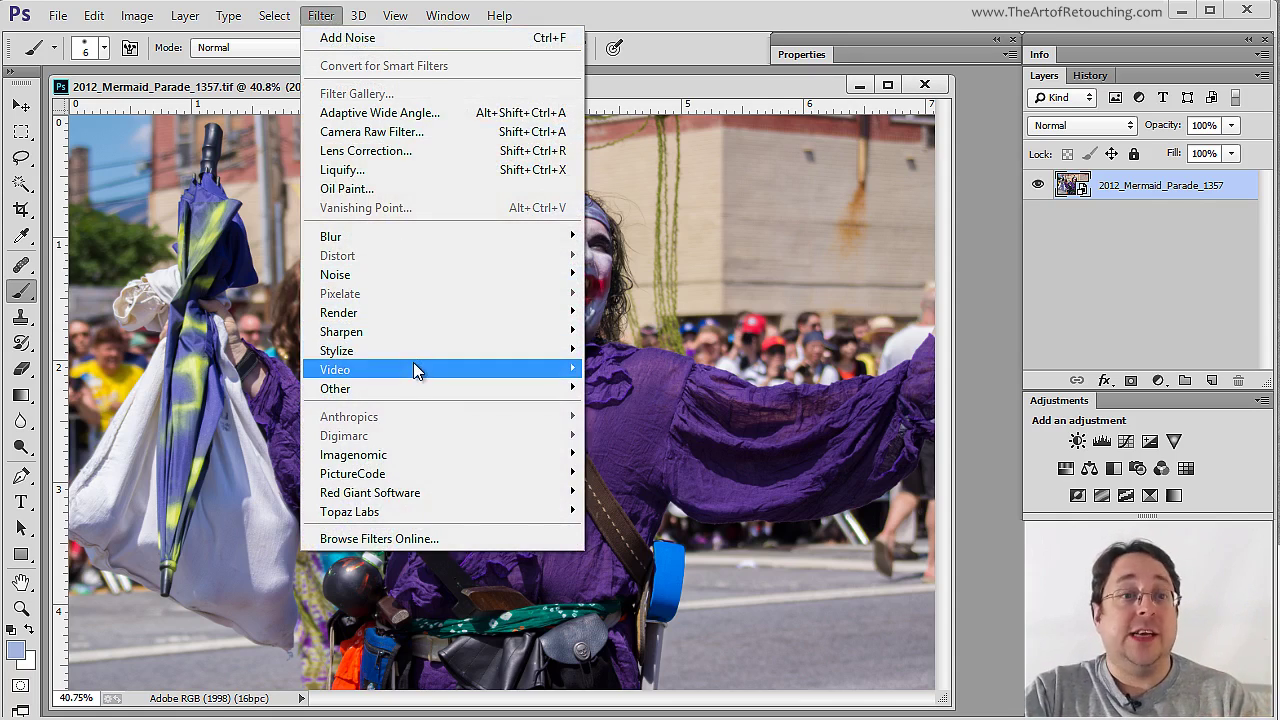
{"action": "mouse_move", "coordinate": [409, 384]}
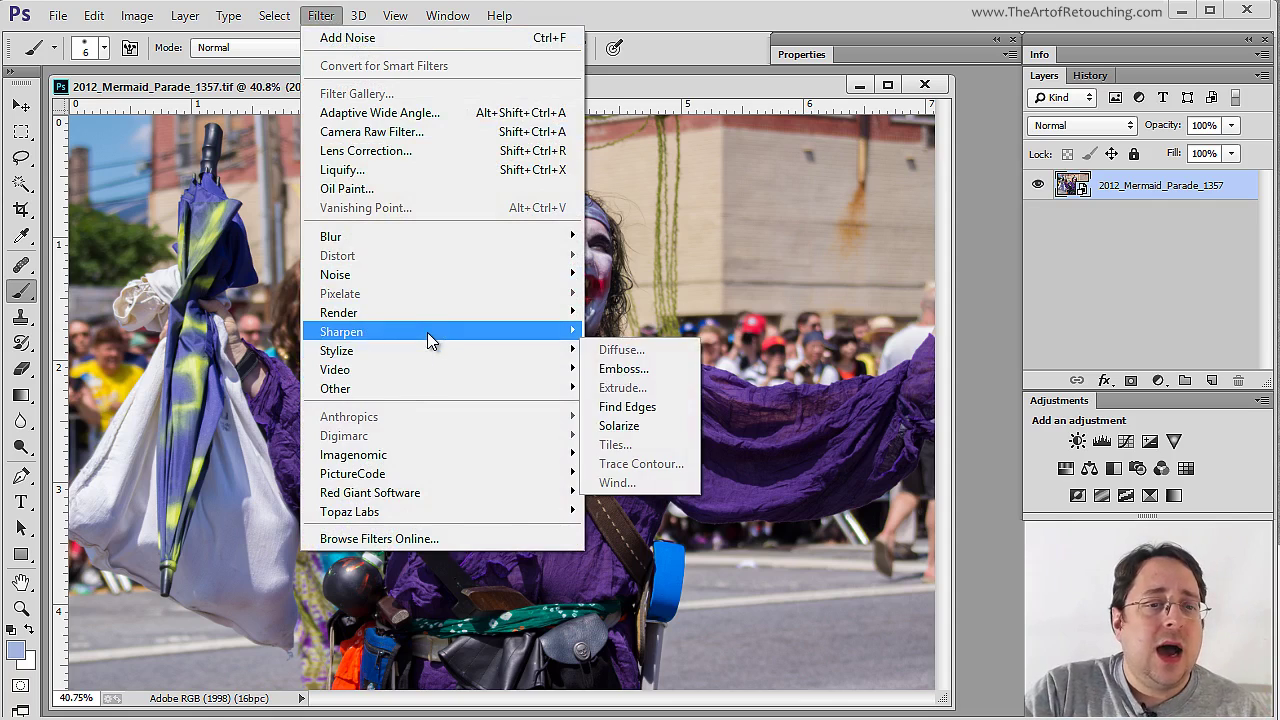
{"action": "mouse_move", "coordinate": [443, 318]}
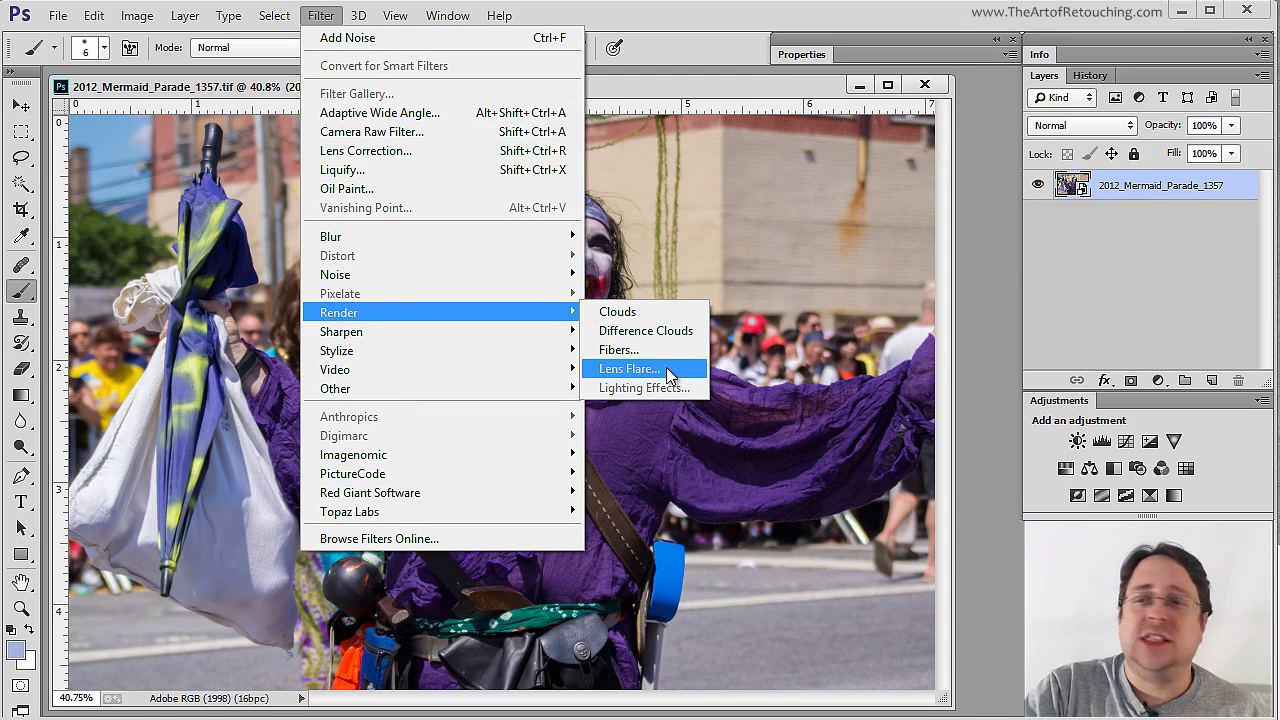
{"action": "left_click", "coordinate": [666, 367]}
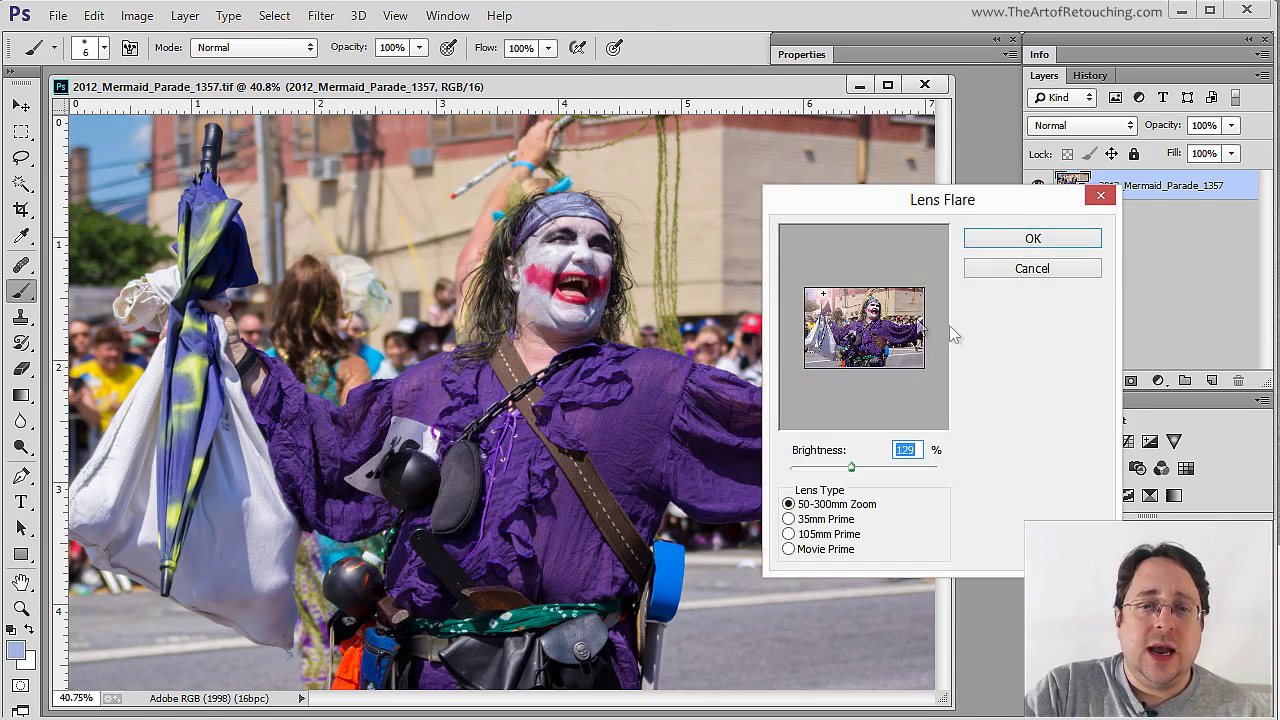
{"action": "left_click", "coordinate": [855, 305]}
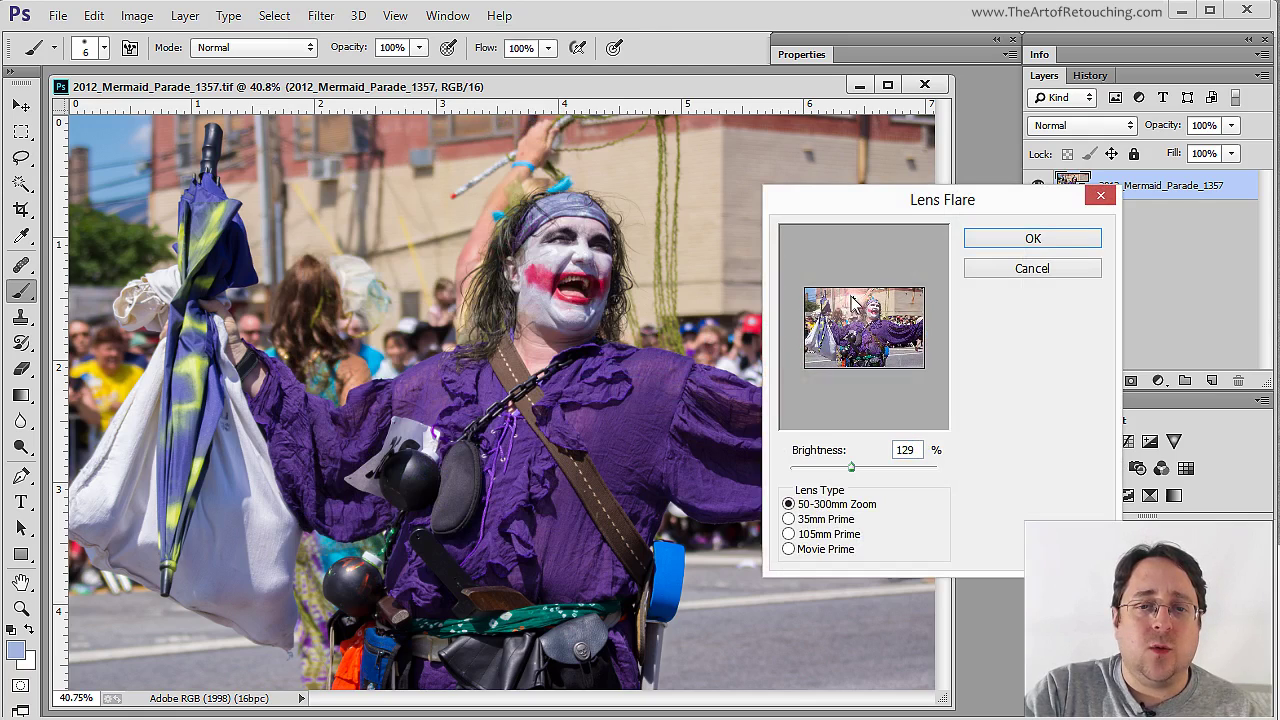
{"action": "left_click", "coordinate": [1038, 236]}
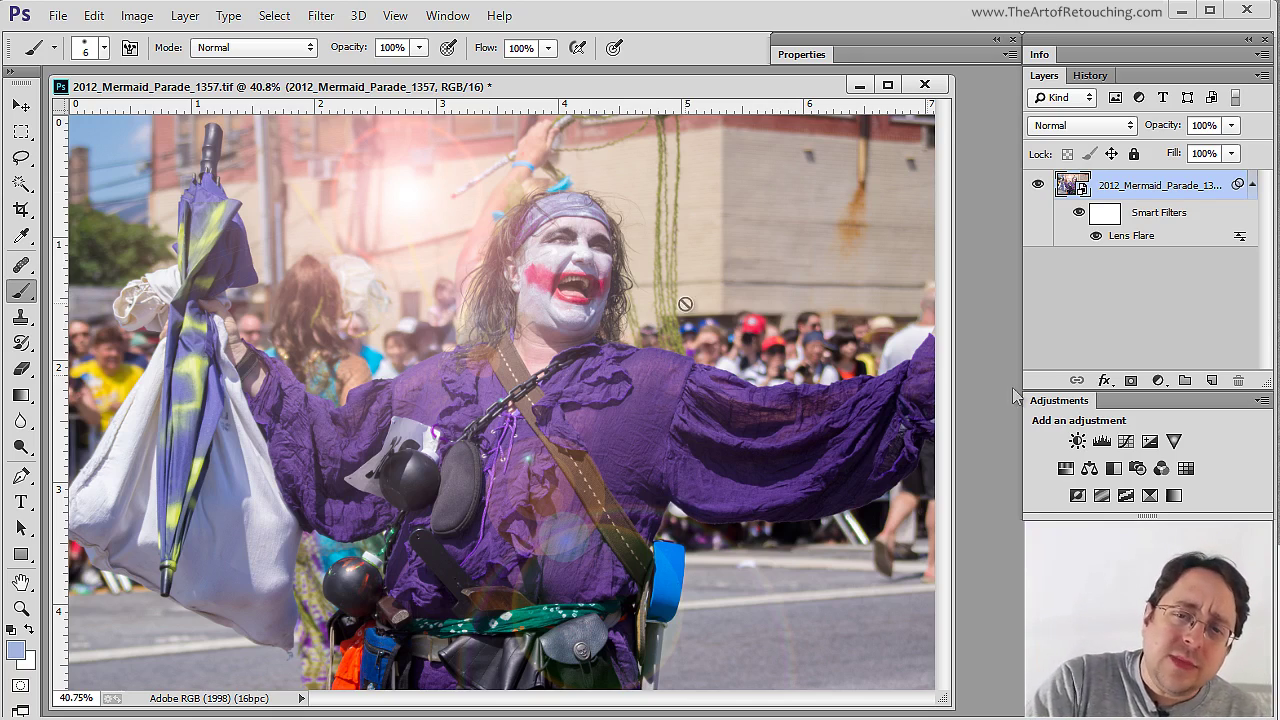
Edit the Lens Flare smart filter to move the flare's centre to the umbrella handle.
{"action": "double_click", "coordinate": [1145, 240]}
{"action": "left_click_drag", "start_coordinate": [1014, 201], "coordinate": [814, 197]}
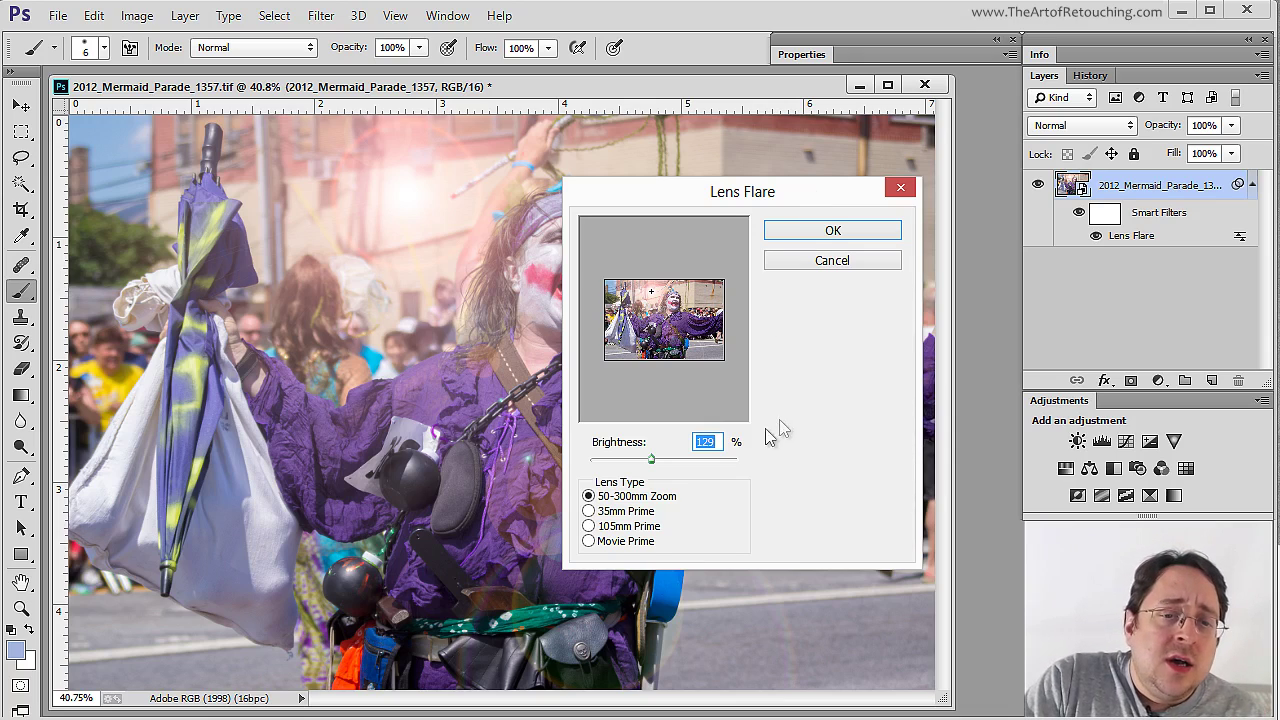
{"action": "left_click_drag", "start_coordinate": [651, 297], "coordinate": [624, 286]}
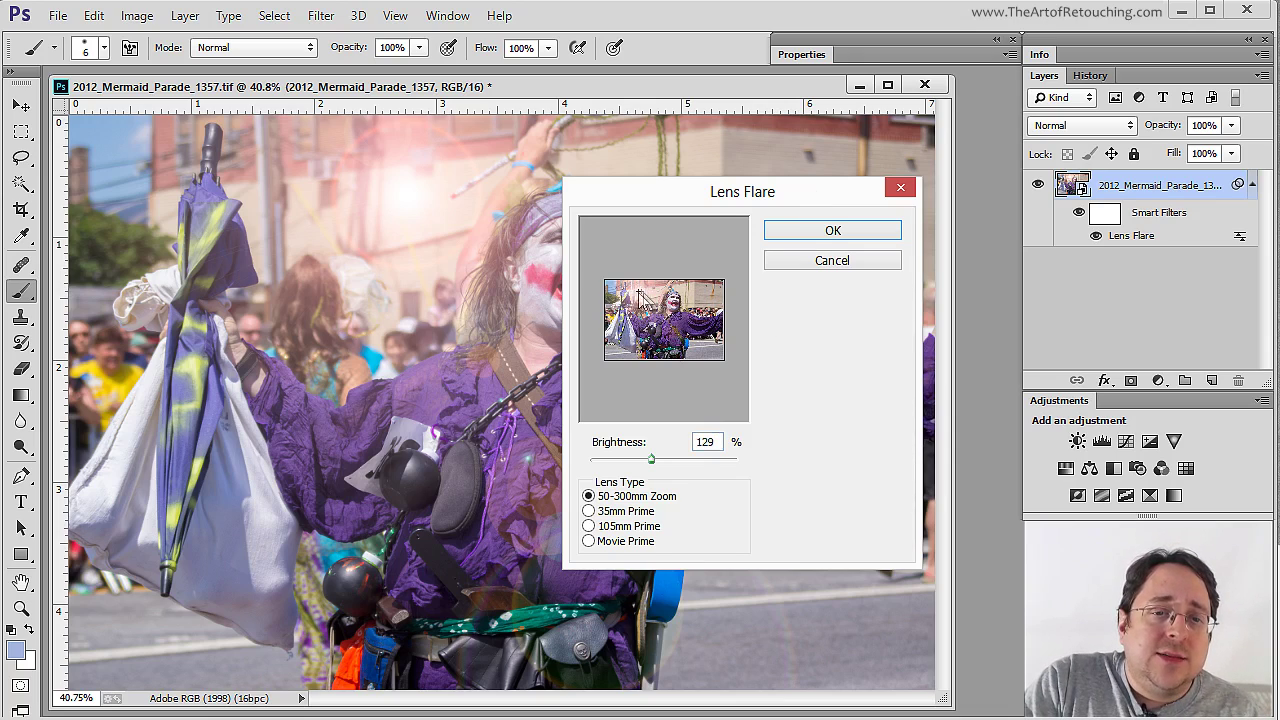
{"action": "left_click", "coordinate": [824, 229]}
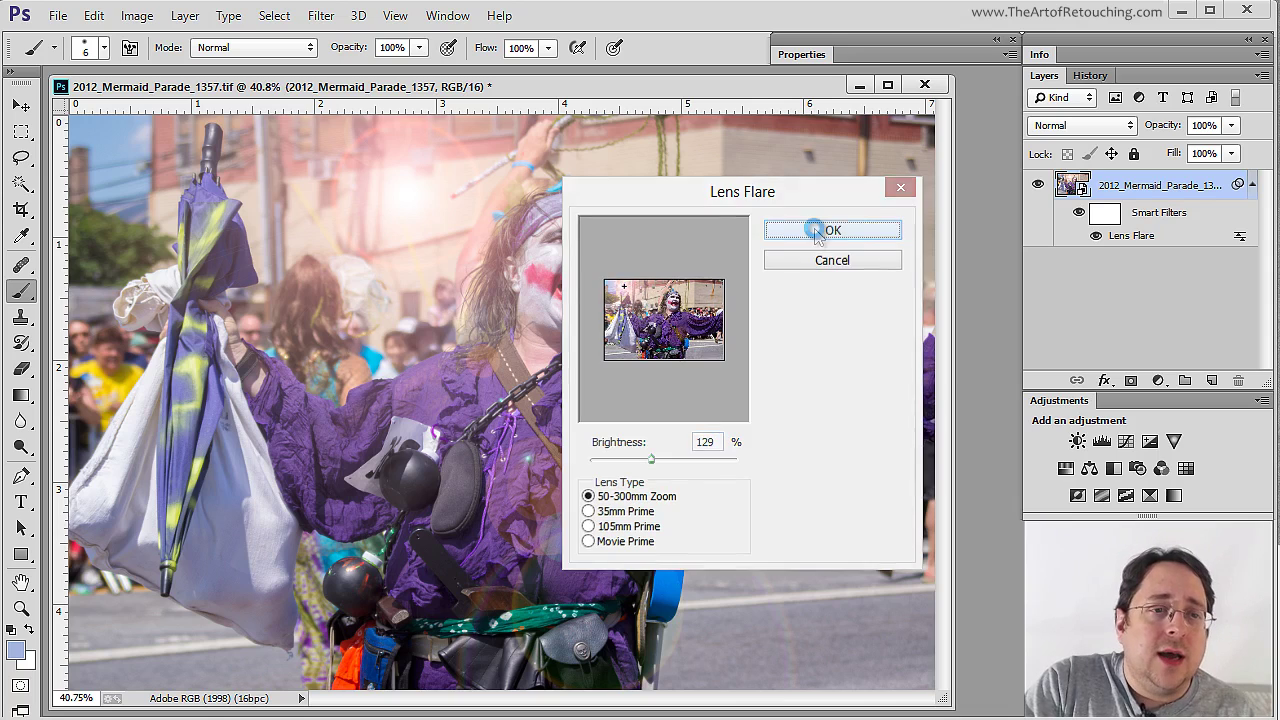
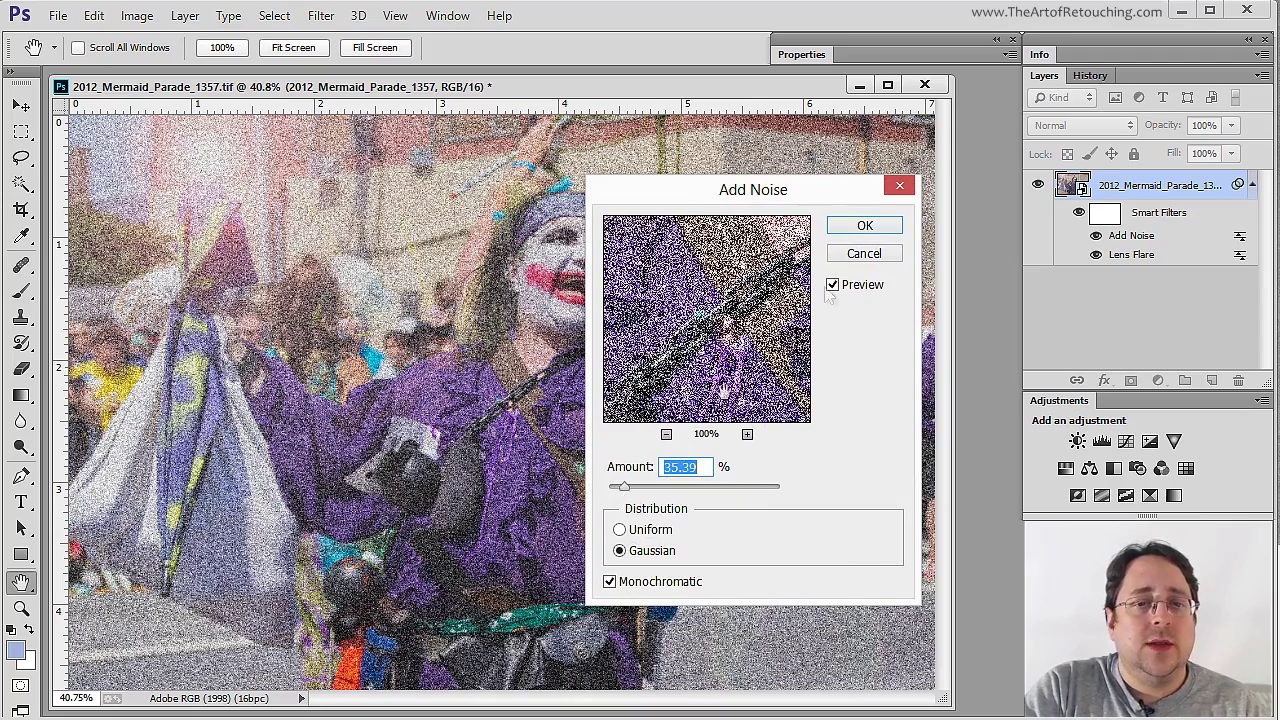
Apply the Add Noise smart filter at 35.39% with Gaussian distribution and Monochromatic enabled, keeping the smart object layer selected.
{"action": "left_click", "coordinate": [847, 228]}
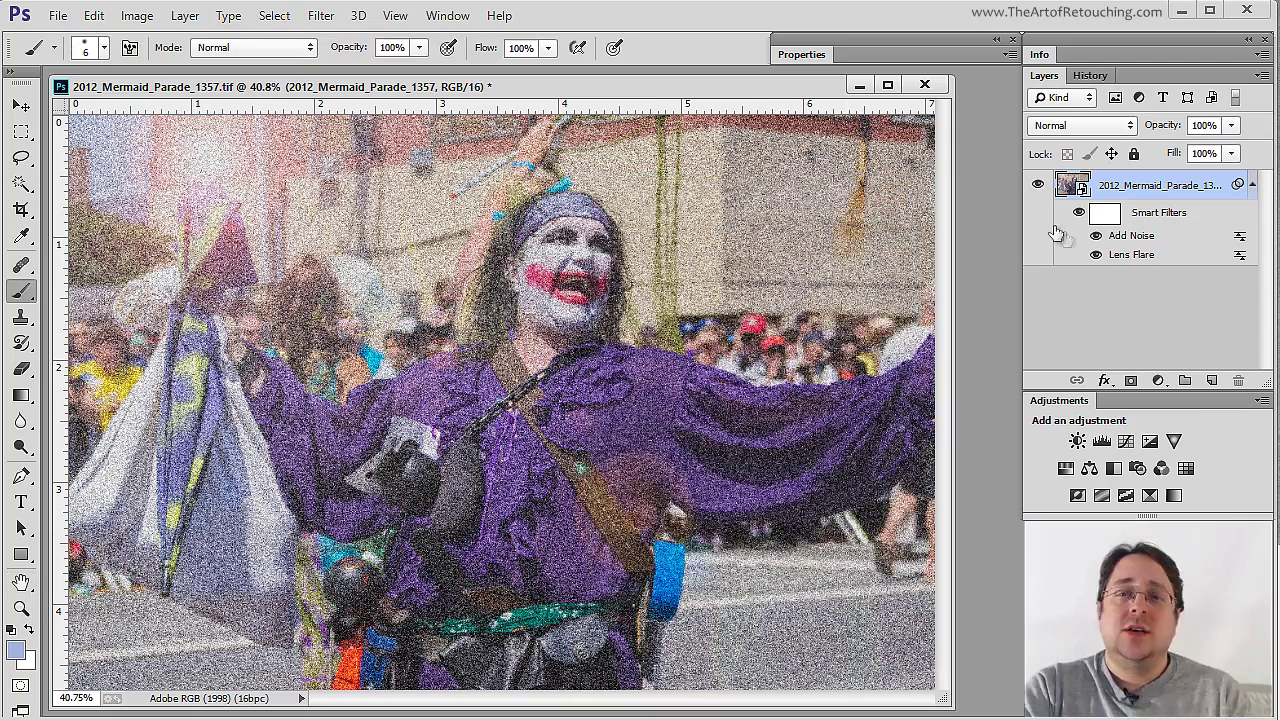
{"action": "left_click", "coordinate": [1108, 292]}
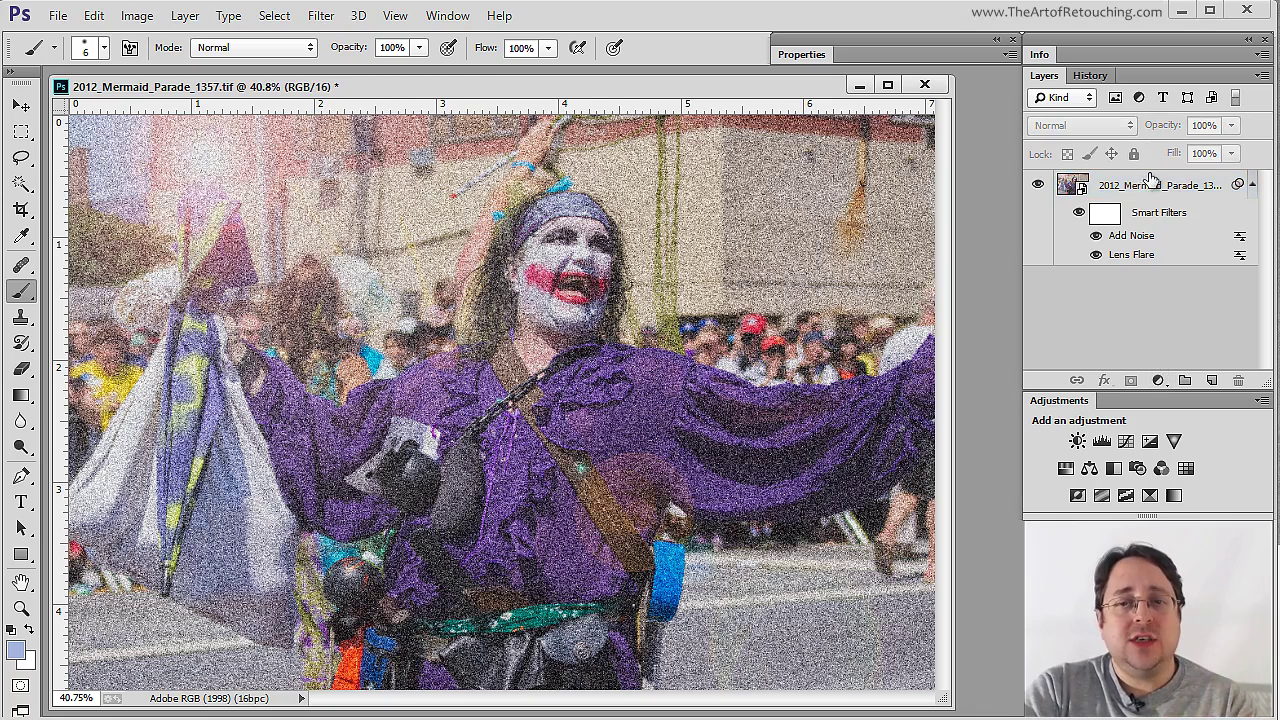
{"action": "left_click", "coordinate": [1148, 183]}
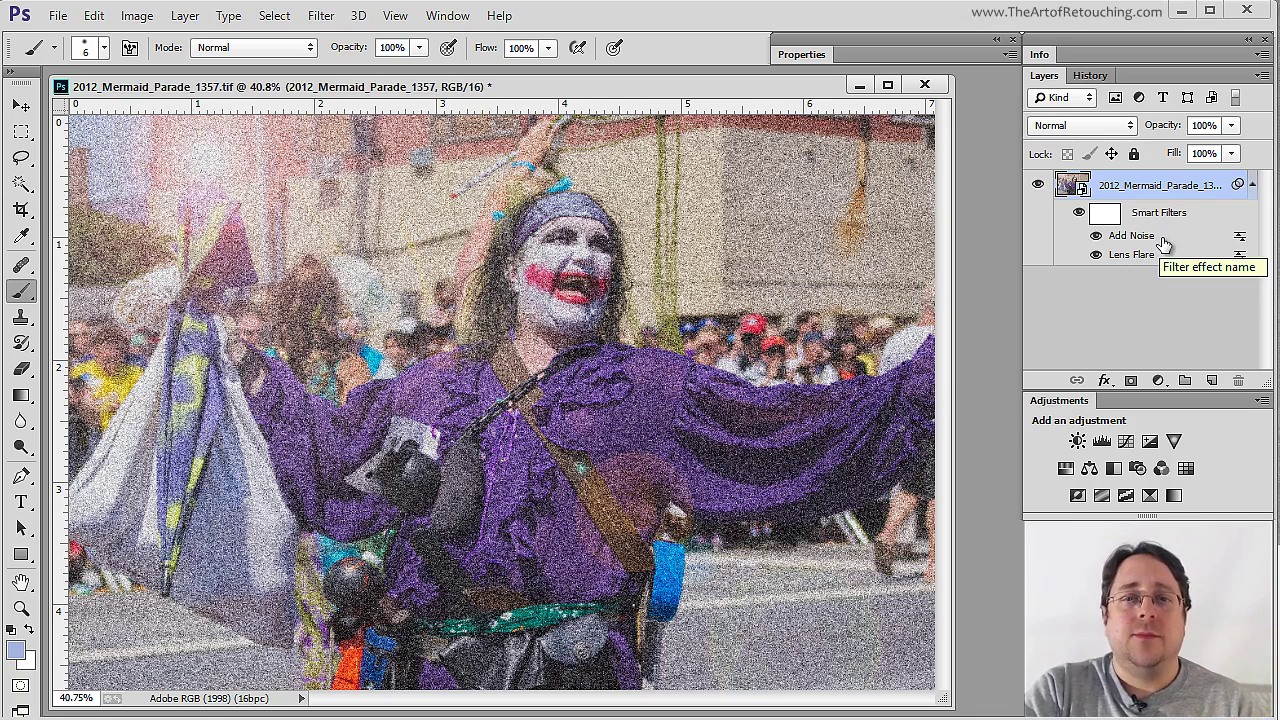
Compare the photo with the Add Noise and Lens Flare smart filters each hidden and shown again.
{"action": "left_click", "coordinate": [1097, 237]}
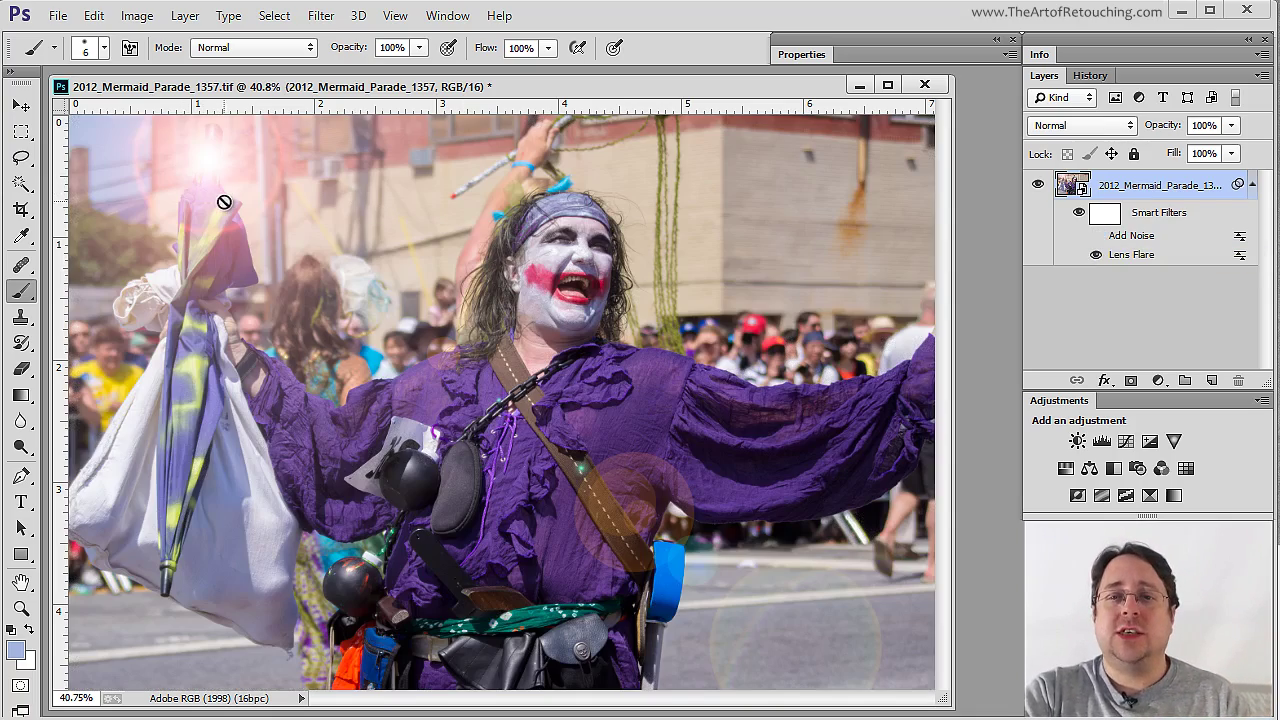
{"action": "left_click", "coordinate": [1095, 237]}
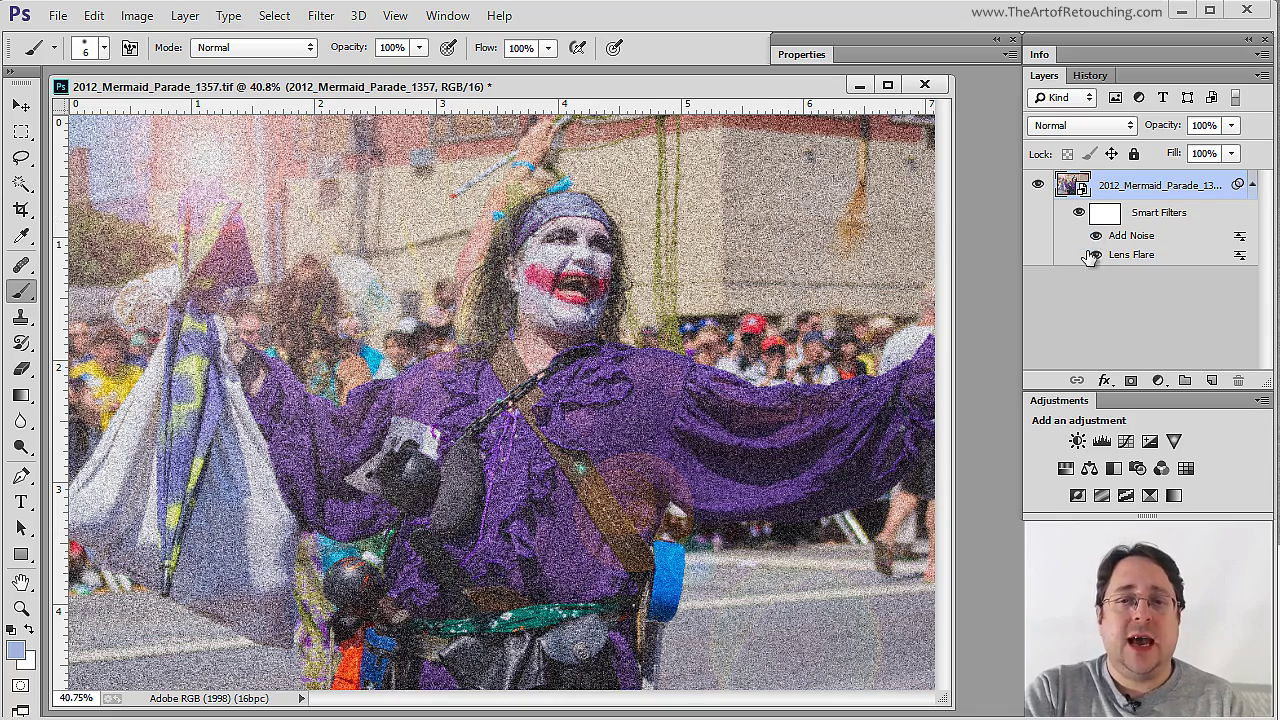
{"action": "left_click", "coordinate": [1095, 256]}
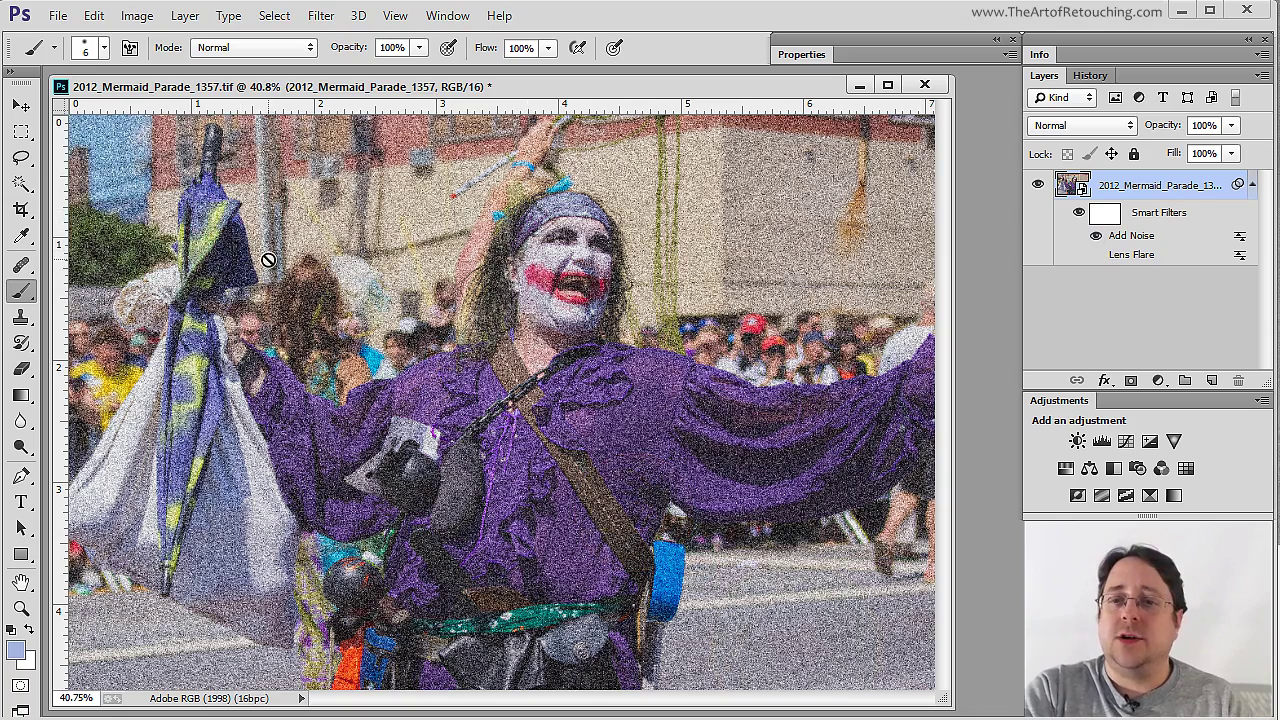
{"action": "left_click", "coordinate": [1096, 256]}
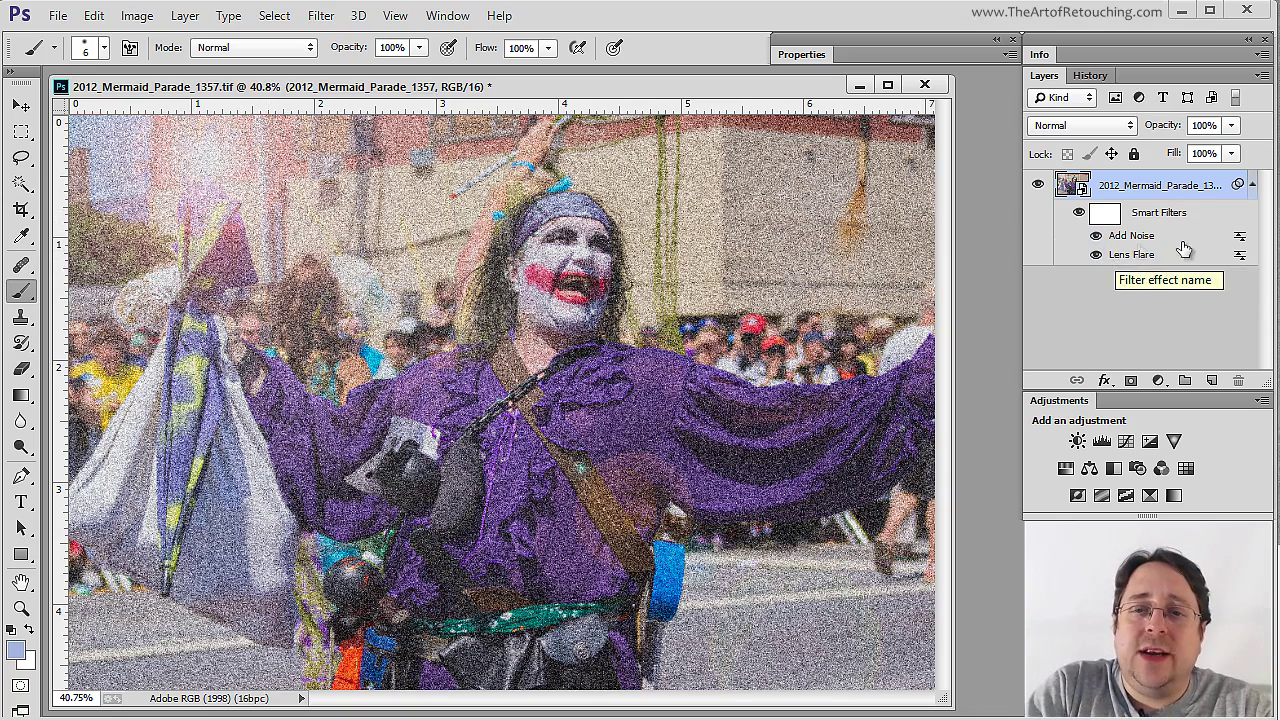
Set the Add Noise smart filter's blending opacity to 50%, keeping its blending mode Normal.
{"action": "double_click", "coordinate": [1238, 240]}
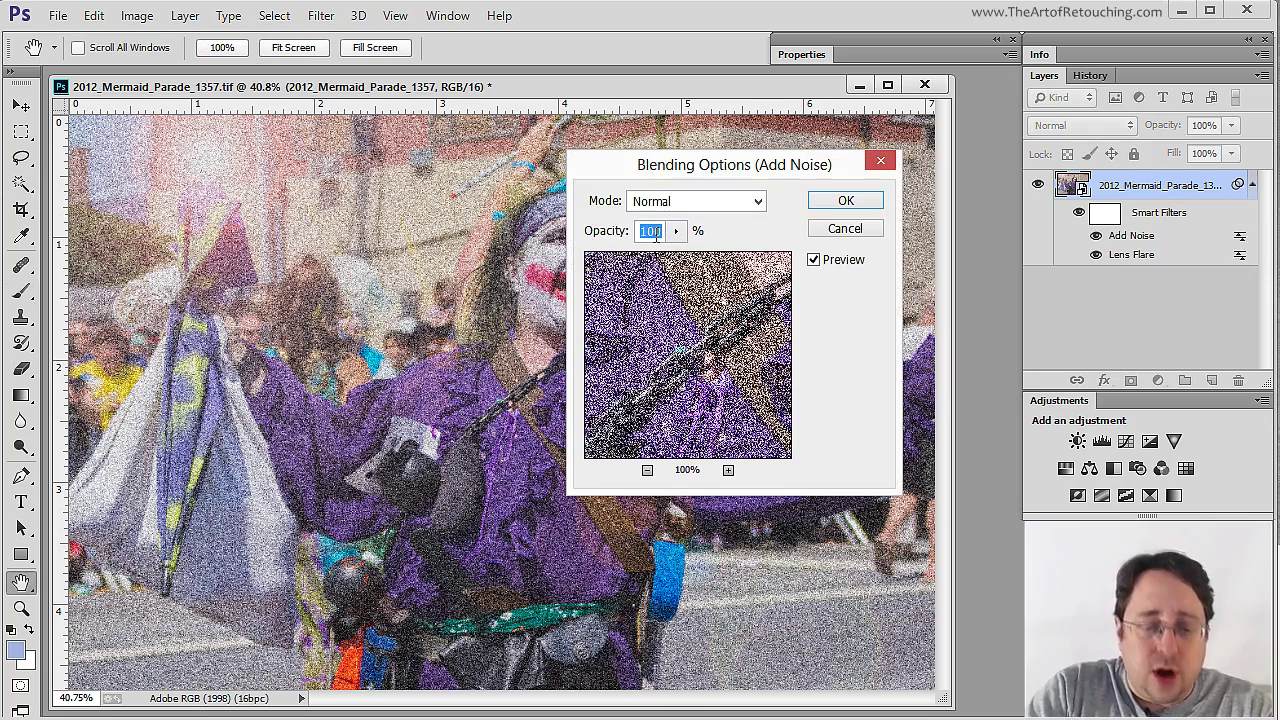
{"action": "type", "text": "50"}
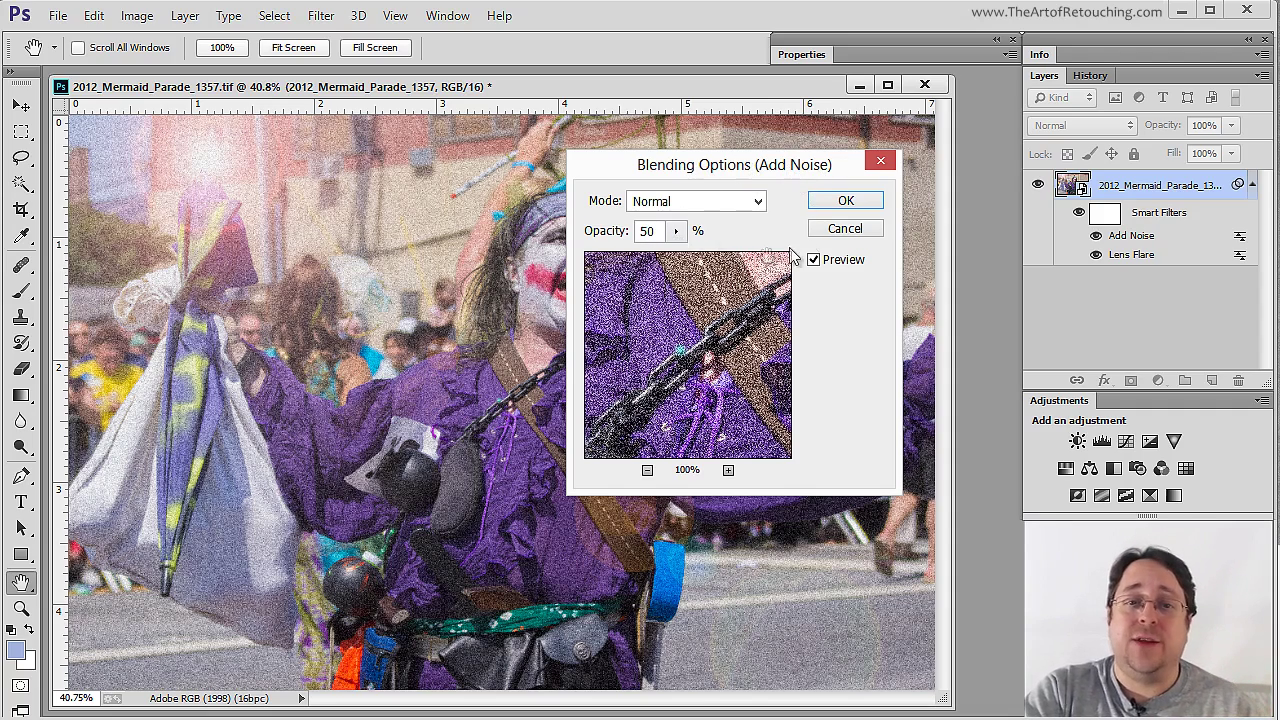
{"action": "left_click", "coordinate": [825, 208]}
{"action": "key", "text": "b"}
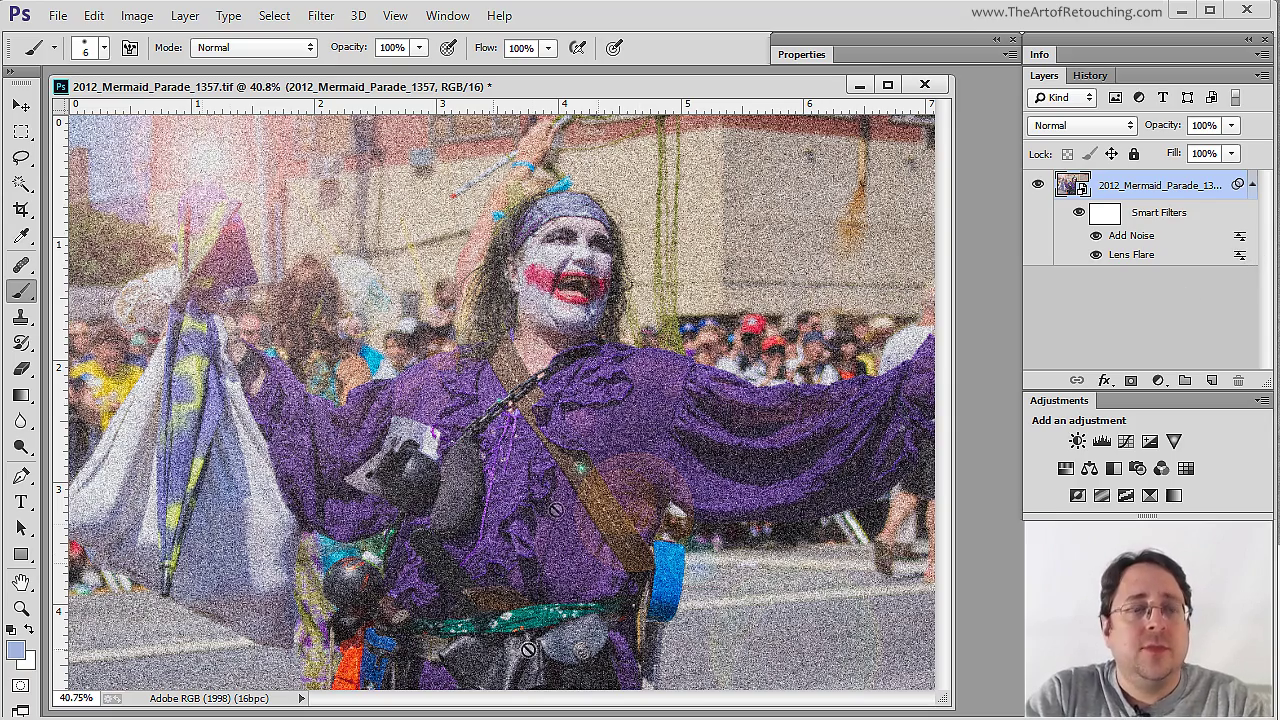
Start an Unsharp Mask smart filter with Amount 145%, Radius 76.2 pixels and Threshold 0 levels.
{"action": "left_click", "coordinate": [319, 16]}
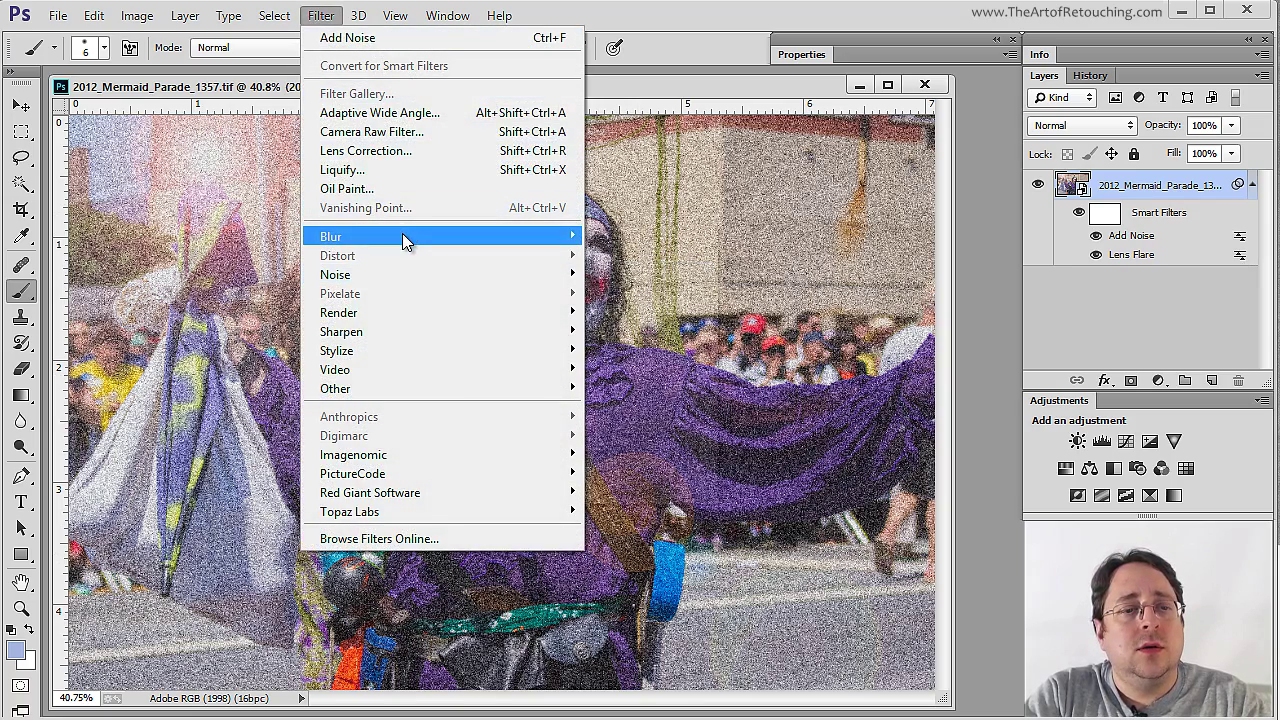
{"action": "mouse_move", "coordinate": [421, 330]}
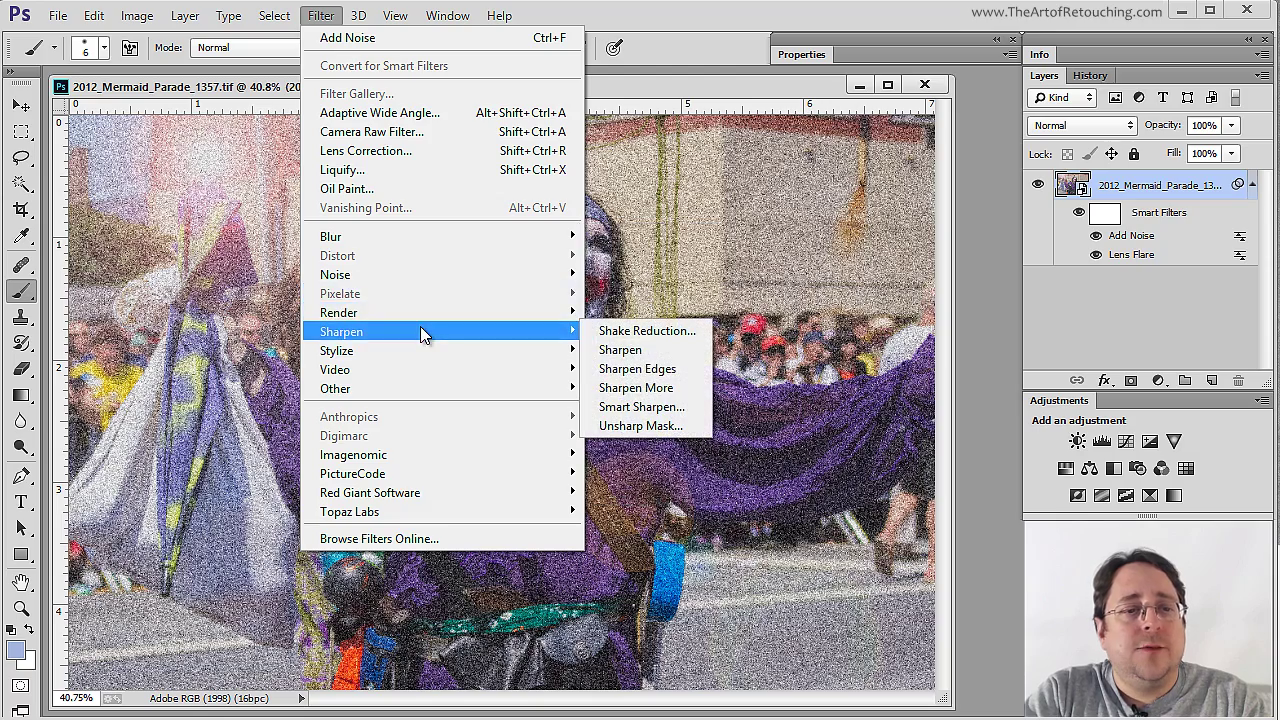
{"action": "left_click", "coordinate": [663, 427]}
{"action": "left_click_drag", "start_coordinate": [812, 162], "coordinate": [808, 140]}
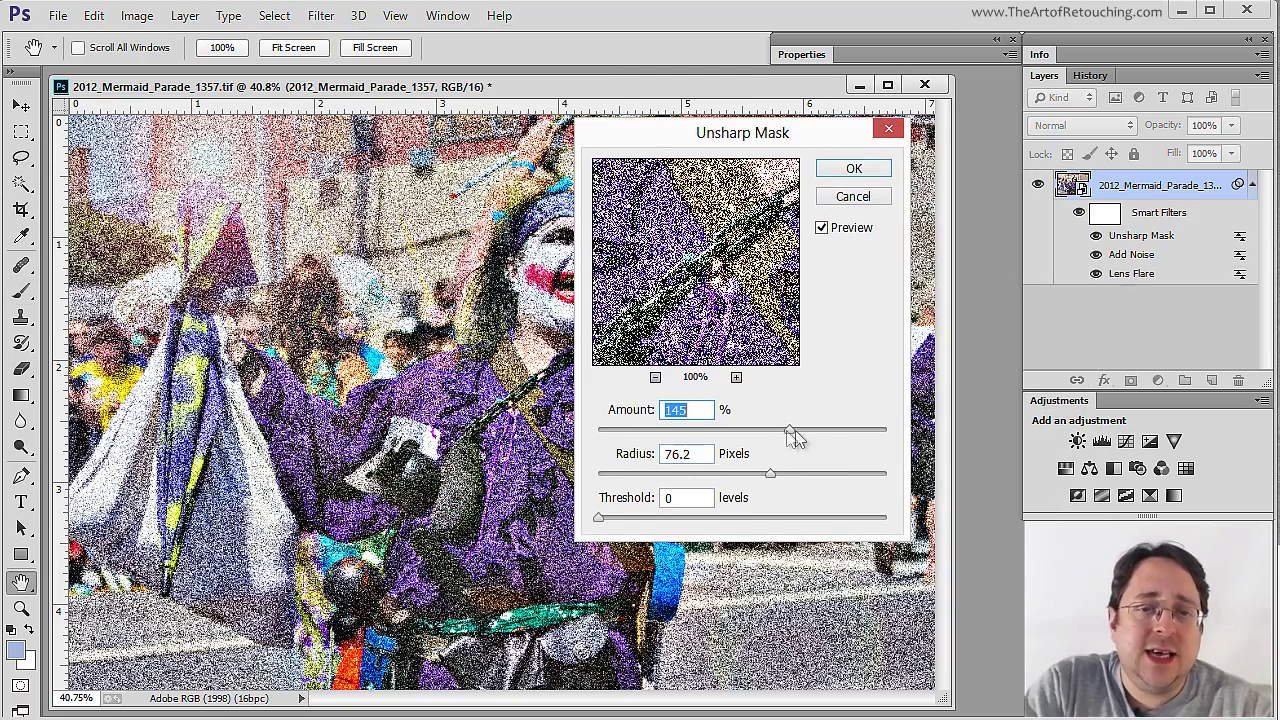
Compare the man's face with and without the Unsharp Mask preview, and apply the filter.
{"action": "left_click_drag", "start_coordinate": [766, 214], "coordinate": [714, 320]}
{"action": "left_click", "coordinate": [848, 229]}
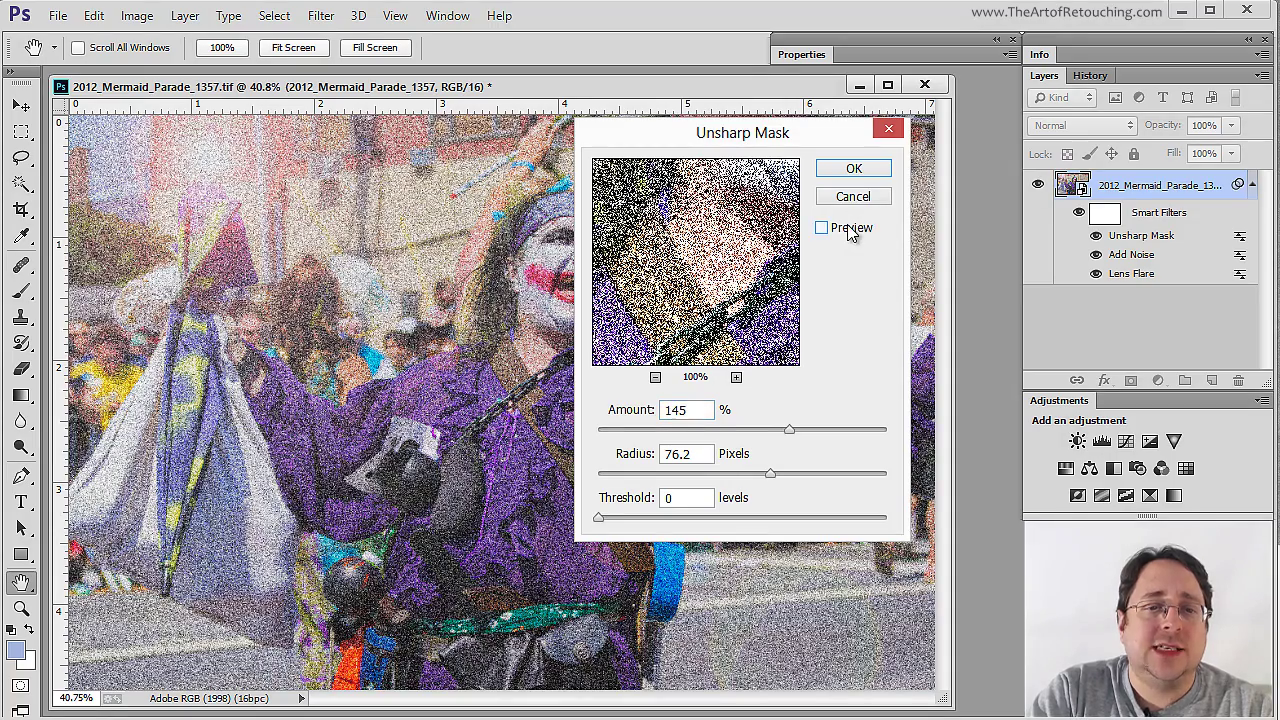
{"action": "left_click", "coordinate": [822, 228]}
{"action": "left_click", "coordinate": [545, 278]}
{"action": "left_click", "coordinate": [633, 412]}
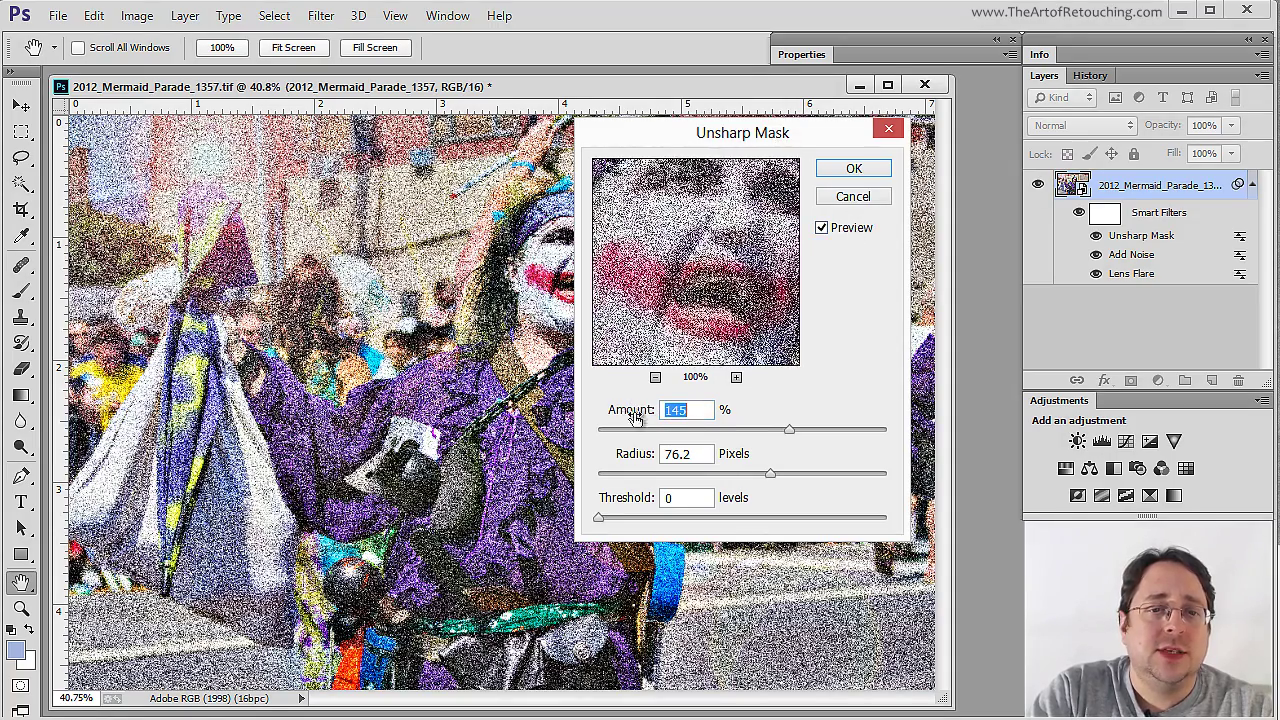
{"action": "left_click", "coordinate": [822, 228]}
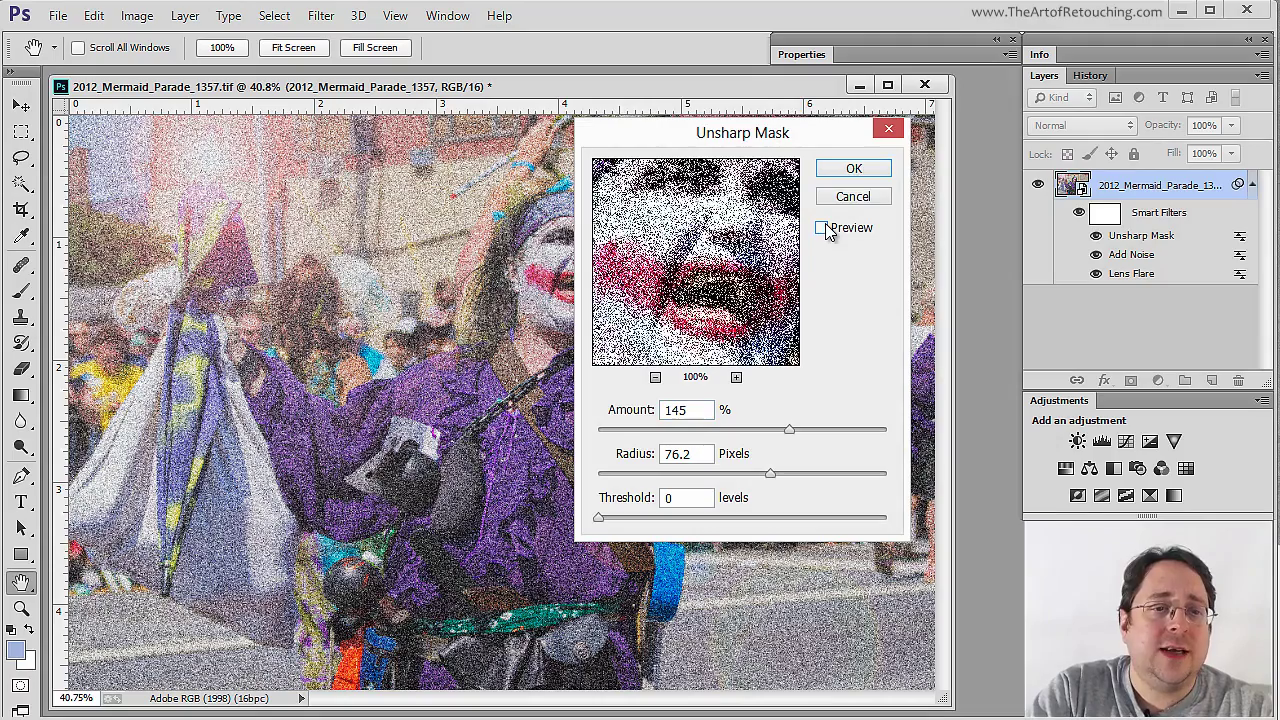
{"action": "left_click", "coordinate": [822, 228]}
{"action": "left_click", "coordinate": [822, 228]}
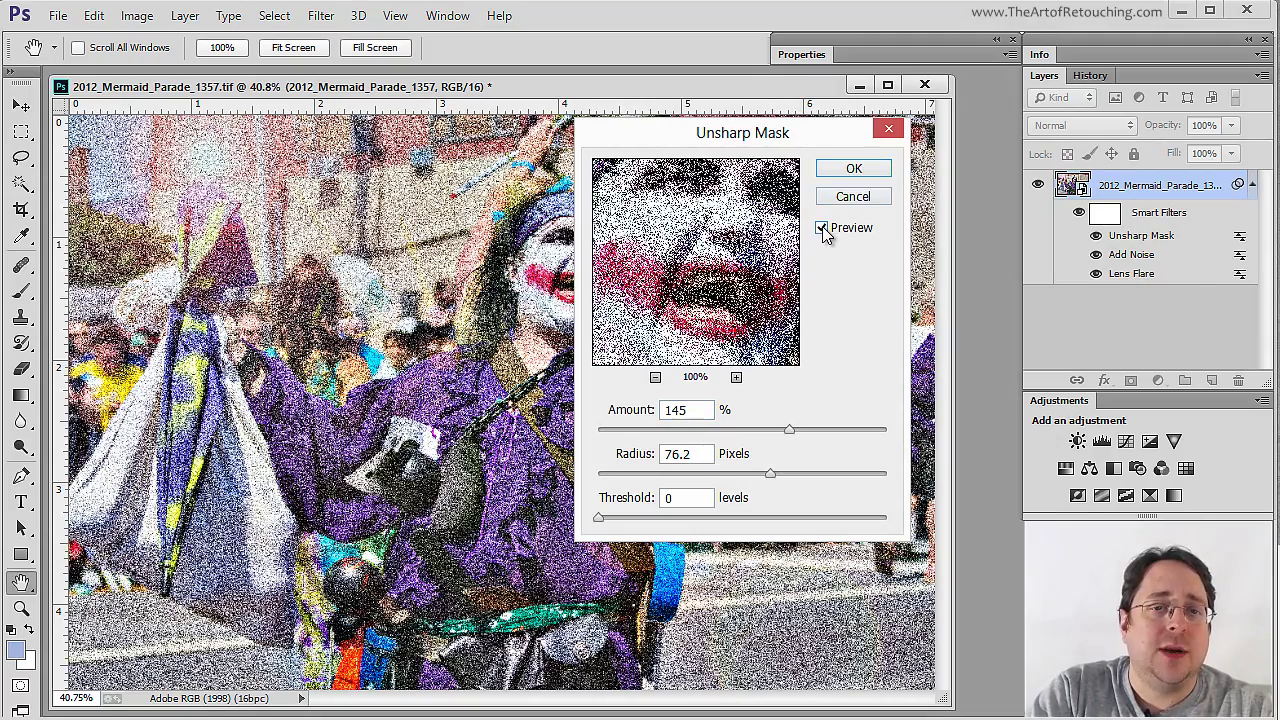
{"action": "left_click", "coordinate": [822, 228]}
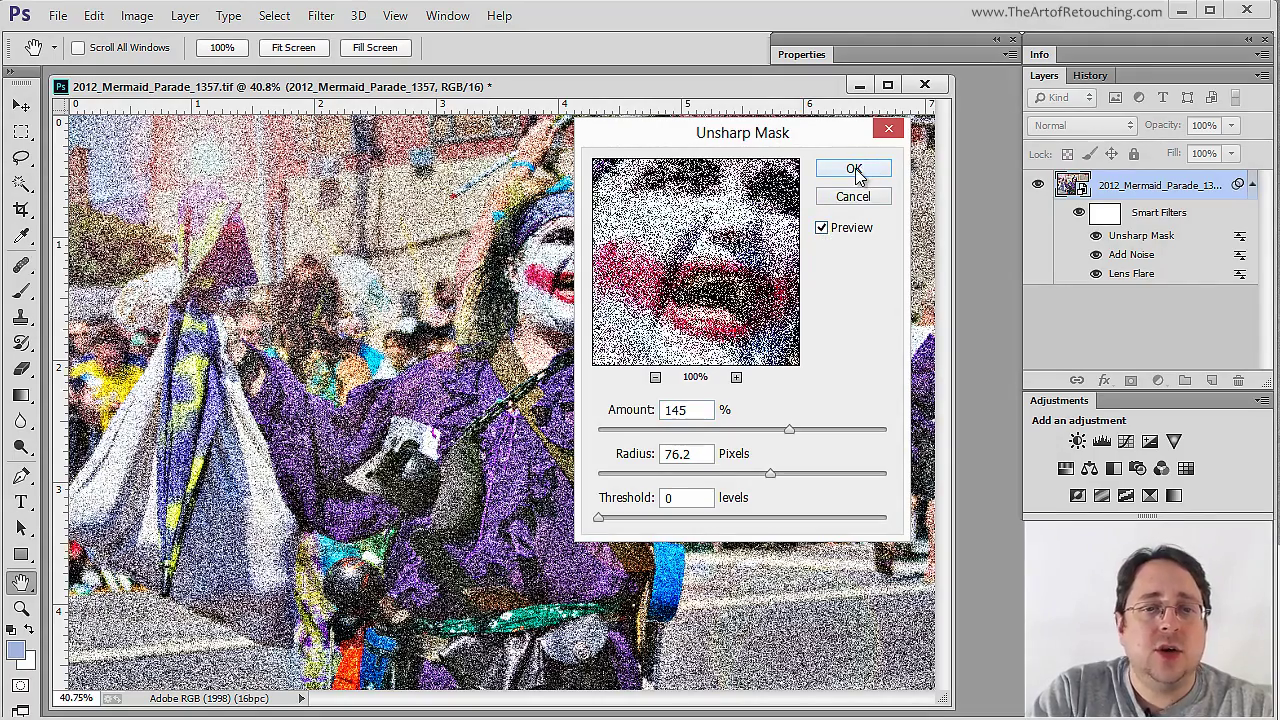
{"action": "left_click", "coordinate": [855, 170]}
{"action": "key", "text": "b"}
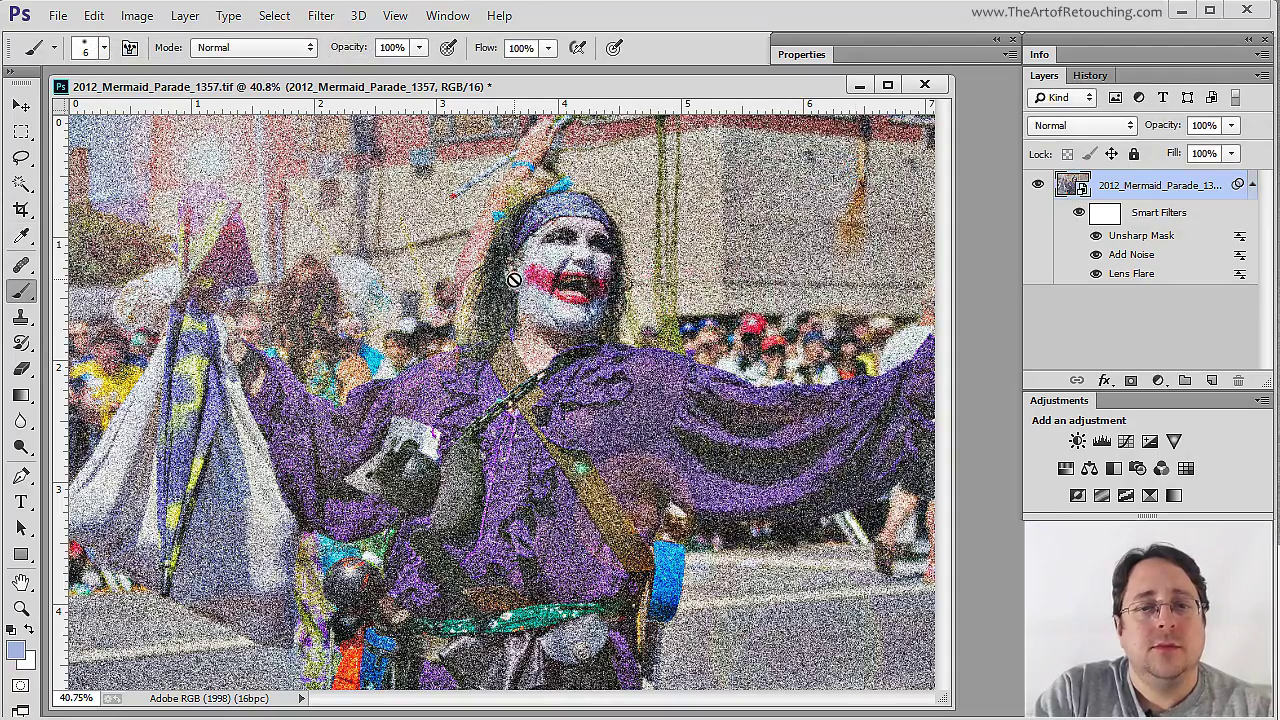
Examine the man's face up close with the Unsharp Mask smart filter hidden and shown again.
{"action": "left_click_drag", "start_coordinate": [471, 179], "coordinate": [684, 356]}
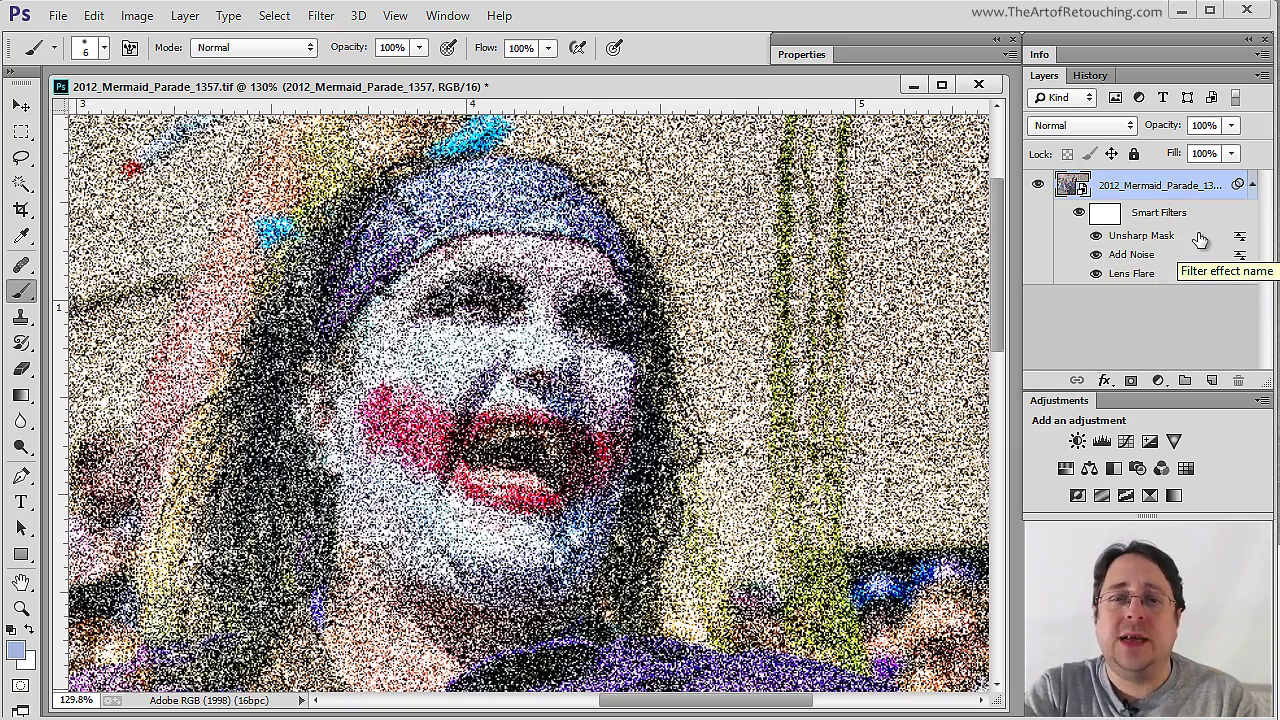
{"action": "left_click", "coordinate": [1095, 238]}
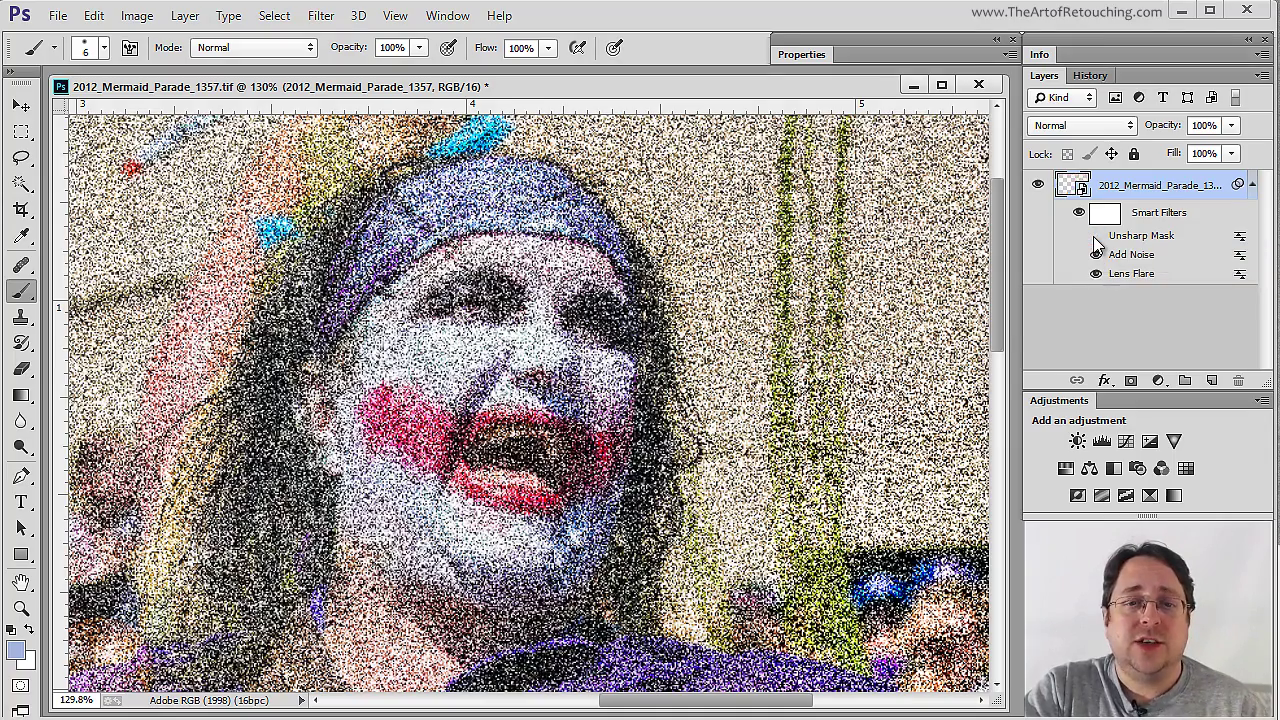
{"action": "left_click", "coordinate": [1095, 236]}
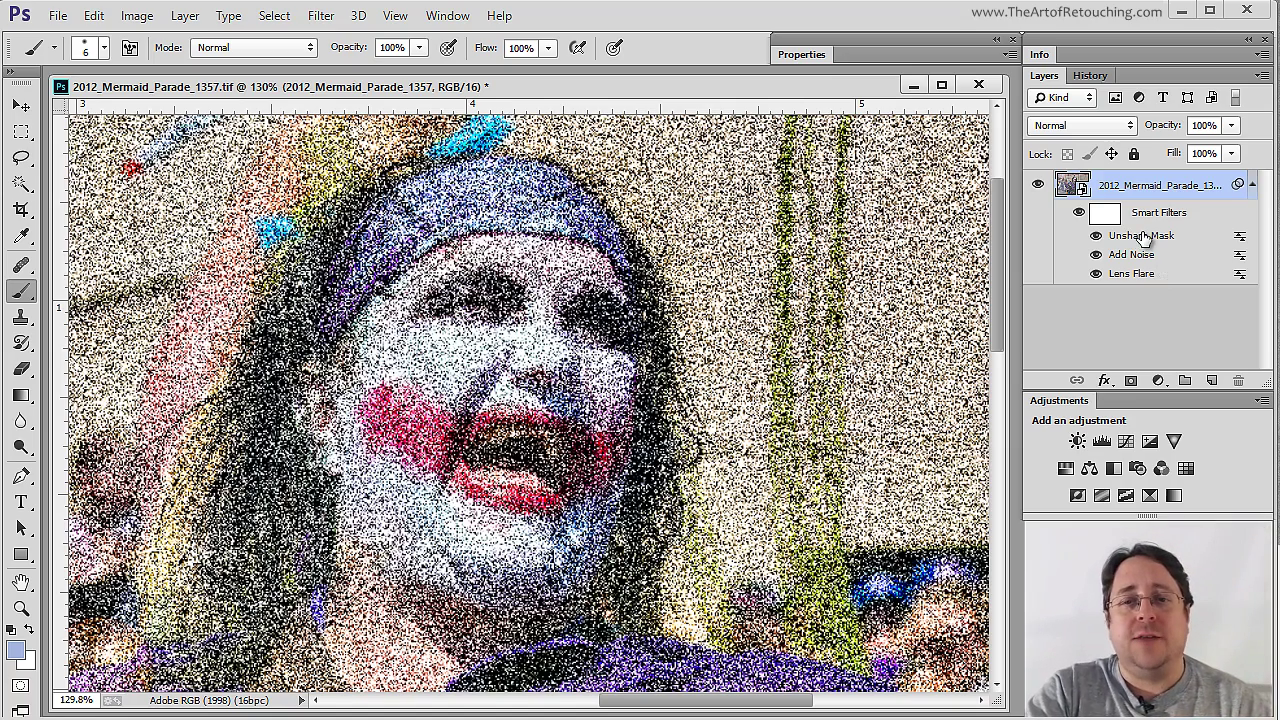
Reorder the smart filters so Unsharp Mask sits beneath Lens Flare, comparing the result with its original place above Add Noise.
{"action": "left_click_drag", "start_coordinate": [1142, 236], "coordinate": [1141, 278]}
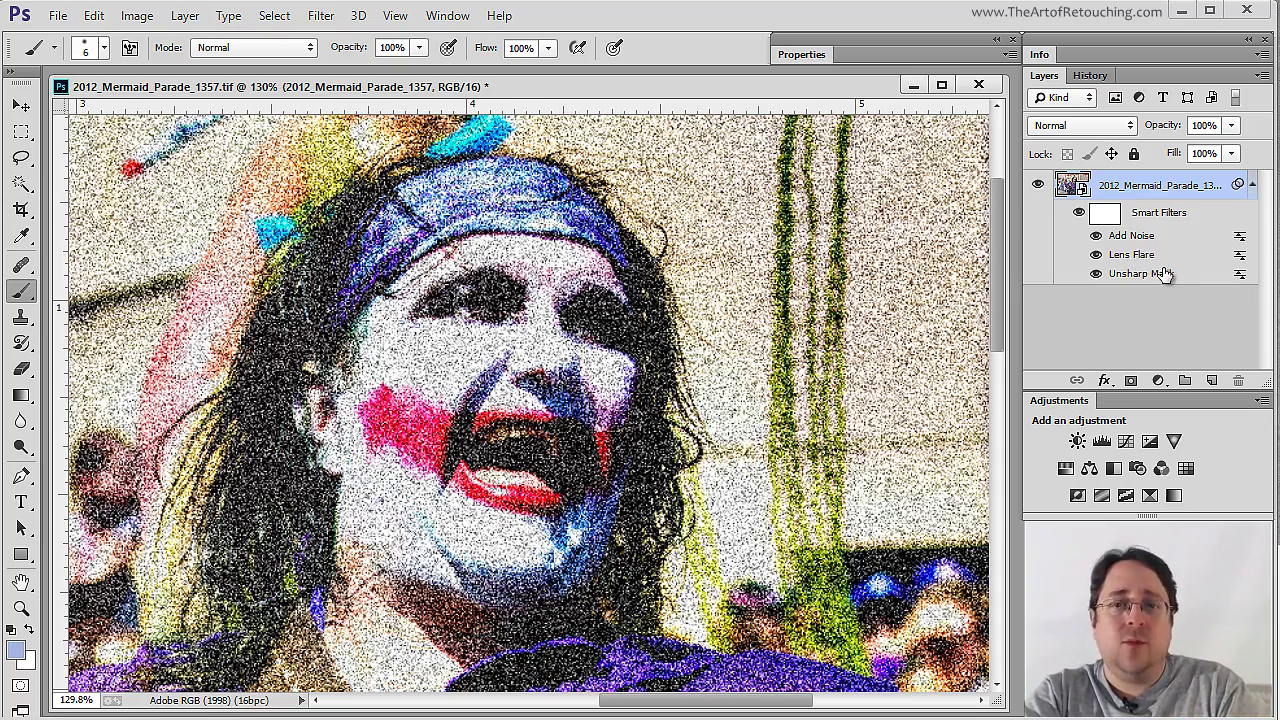
{"action": "left_click_drag", "start_coordinate": [1162, 273], "coordinate": [1150, 230]}
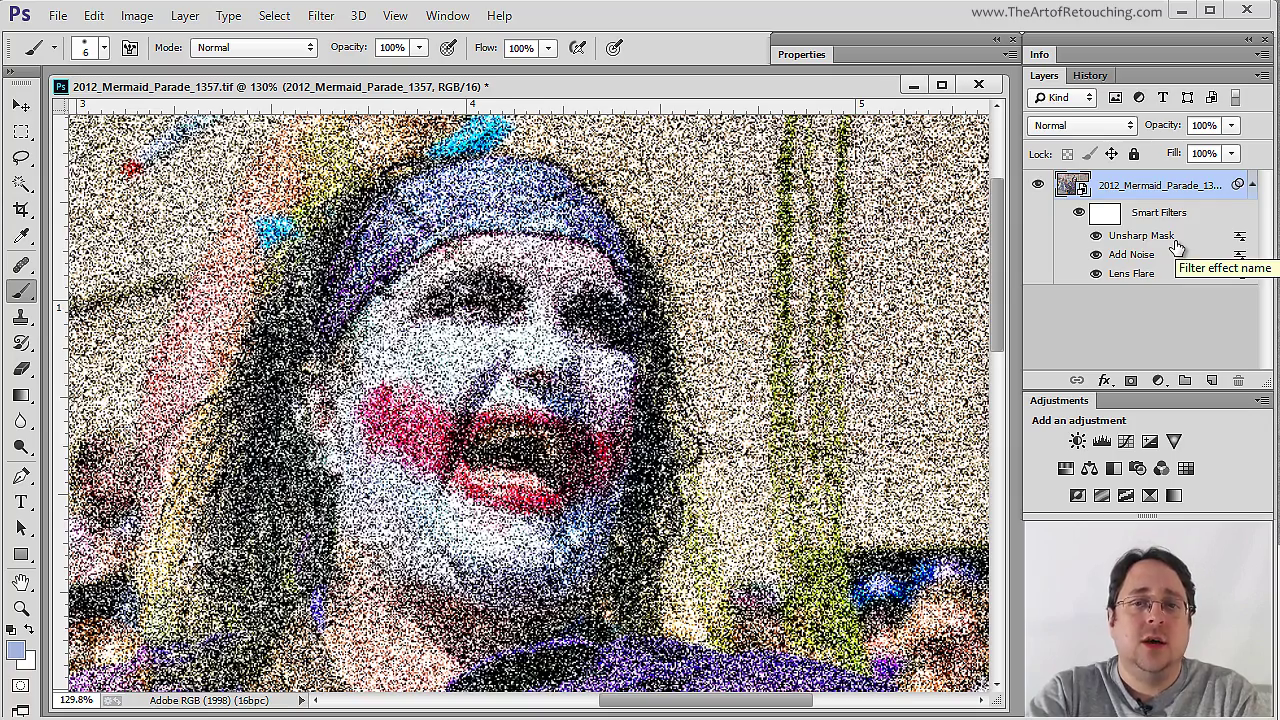
{"action": "key", "text": "ctrl+z"}
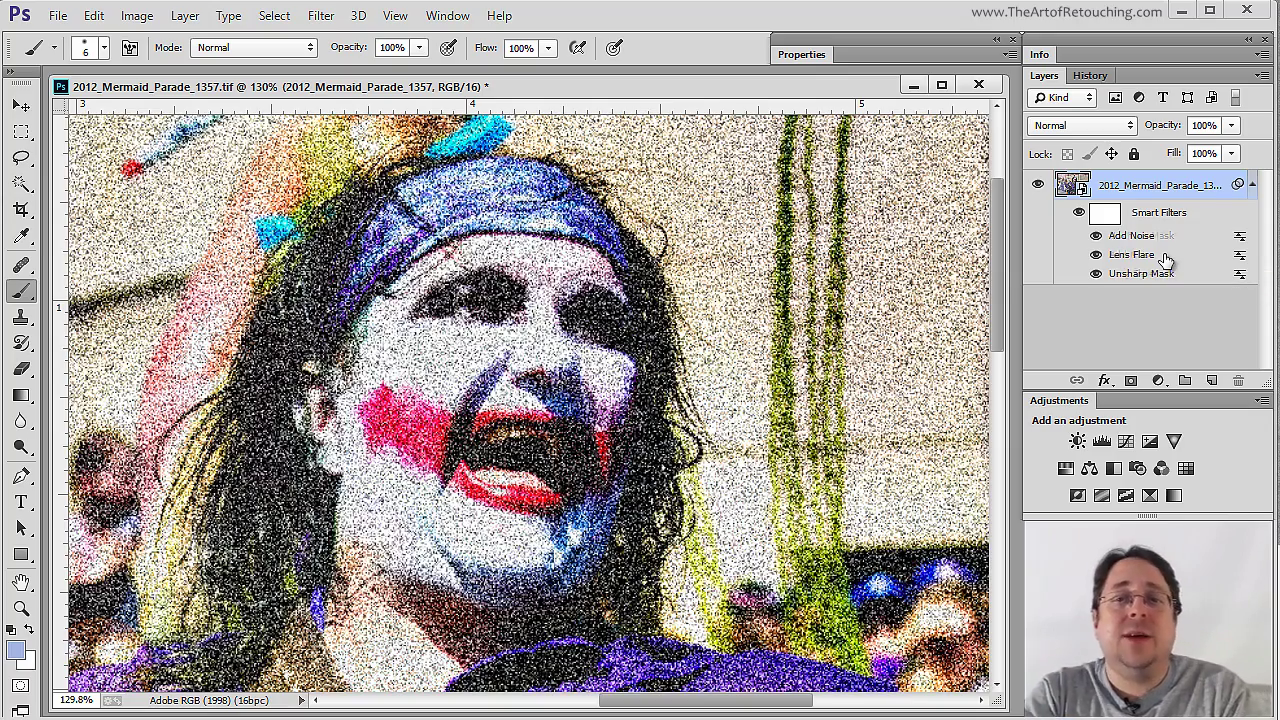
{"action": "key", "text": "ctrl+z"}
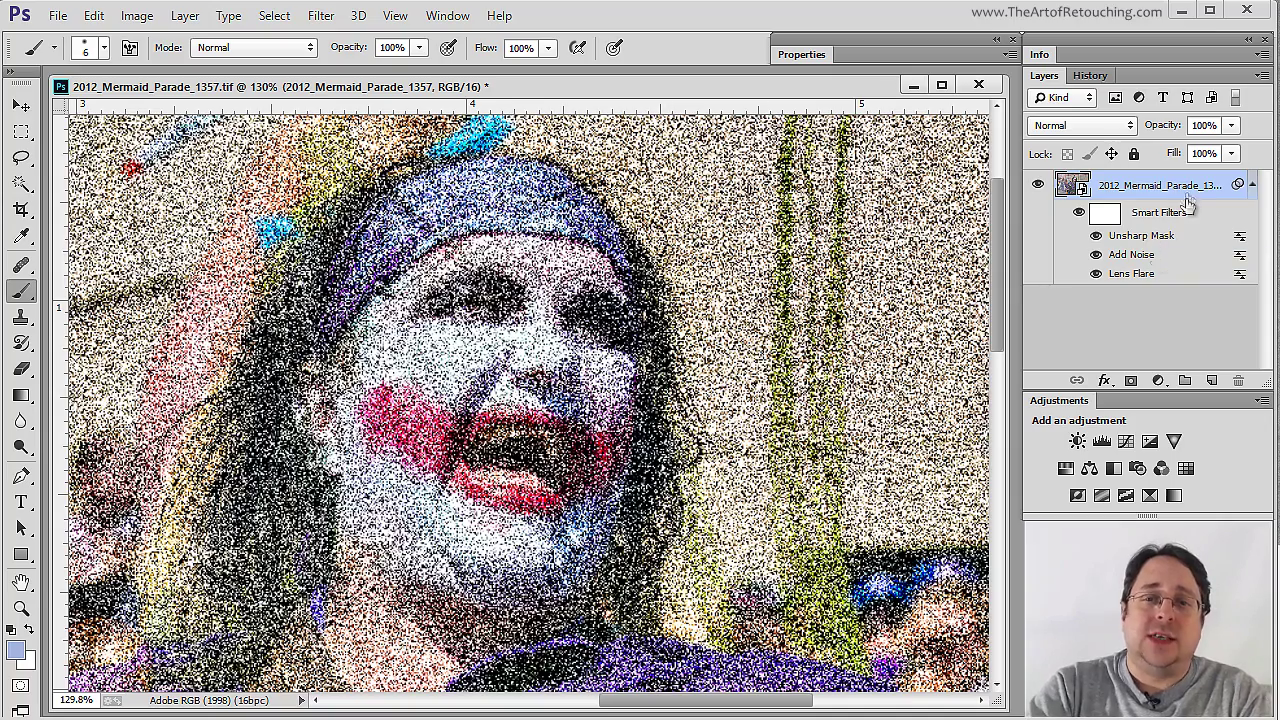
{"action": "key", "text": "ctrl+z"}
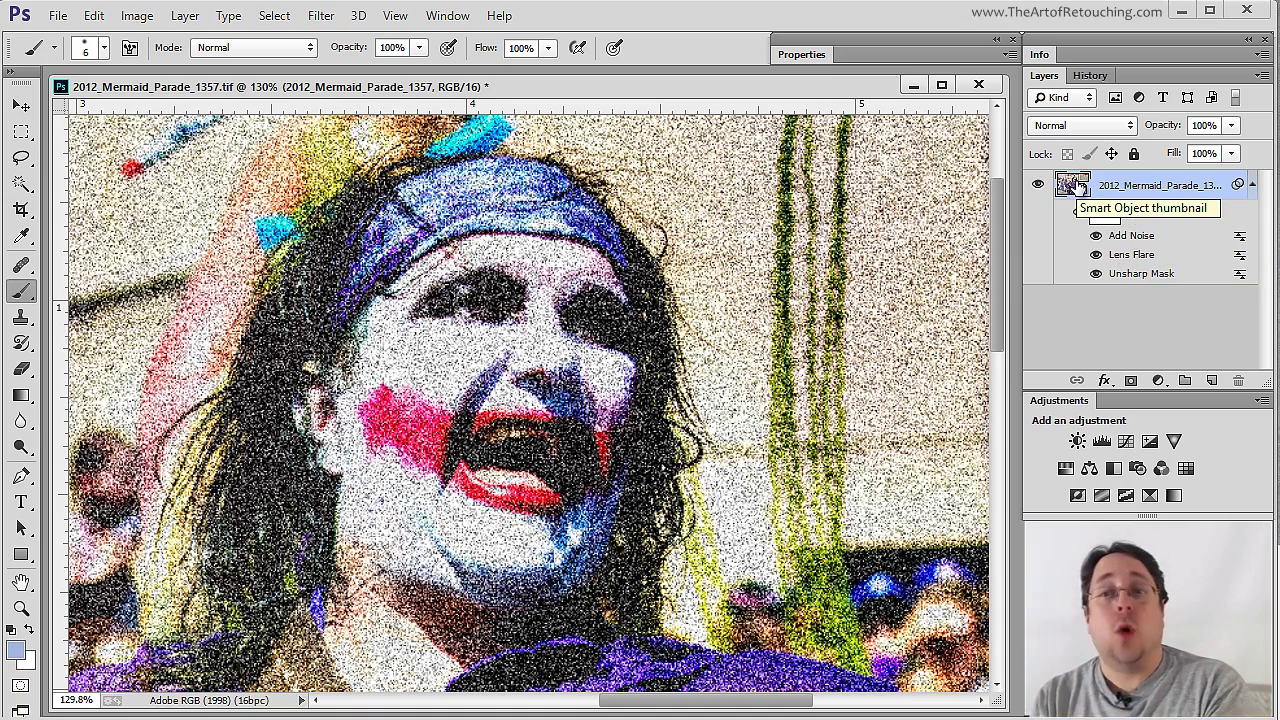
Reopen the smart object's raw settings and try raising Exposure to +2.30.
{"action": "key", "text": "ctrl+0"}
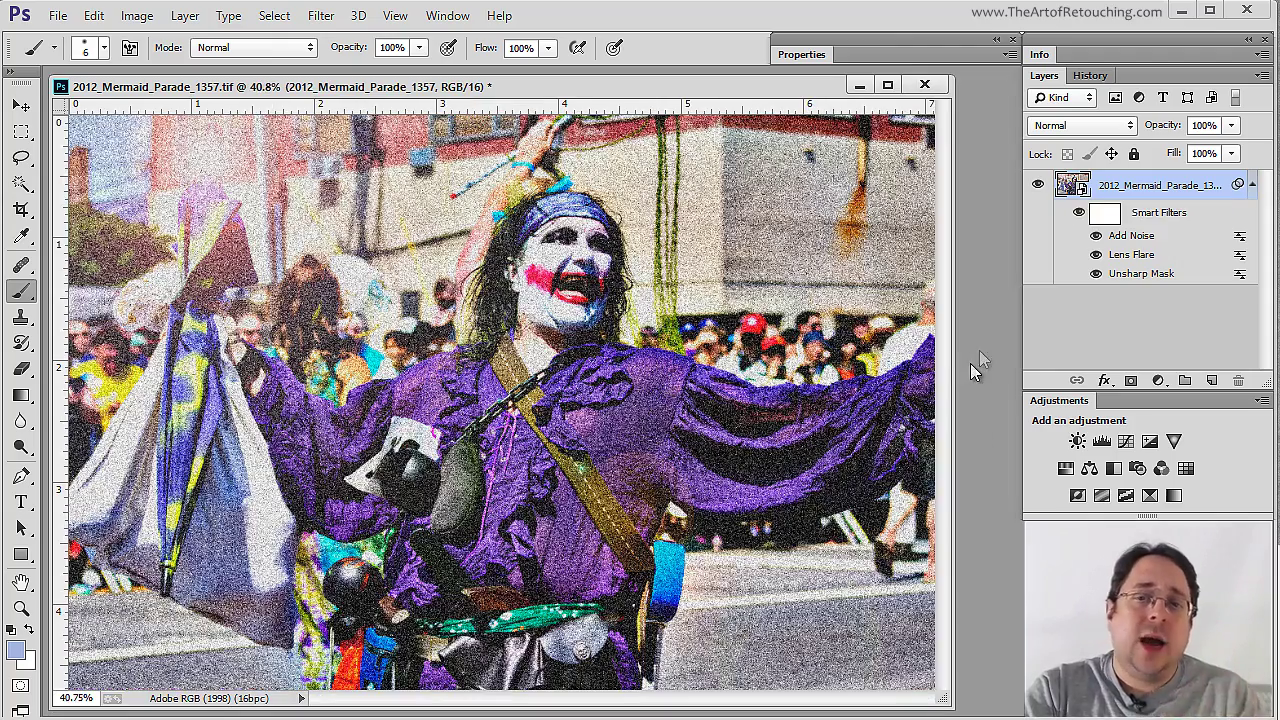
{"action": "double_click", "coordinate": [1072, 186]}
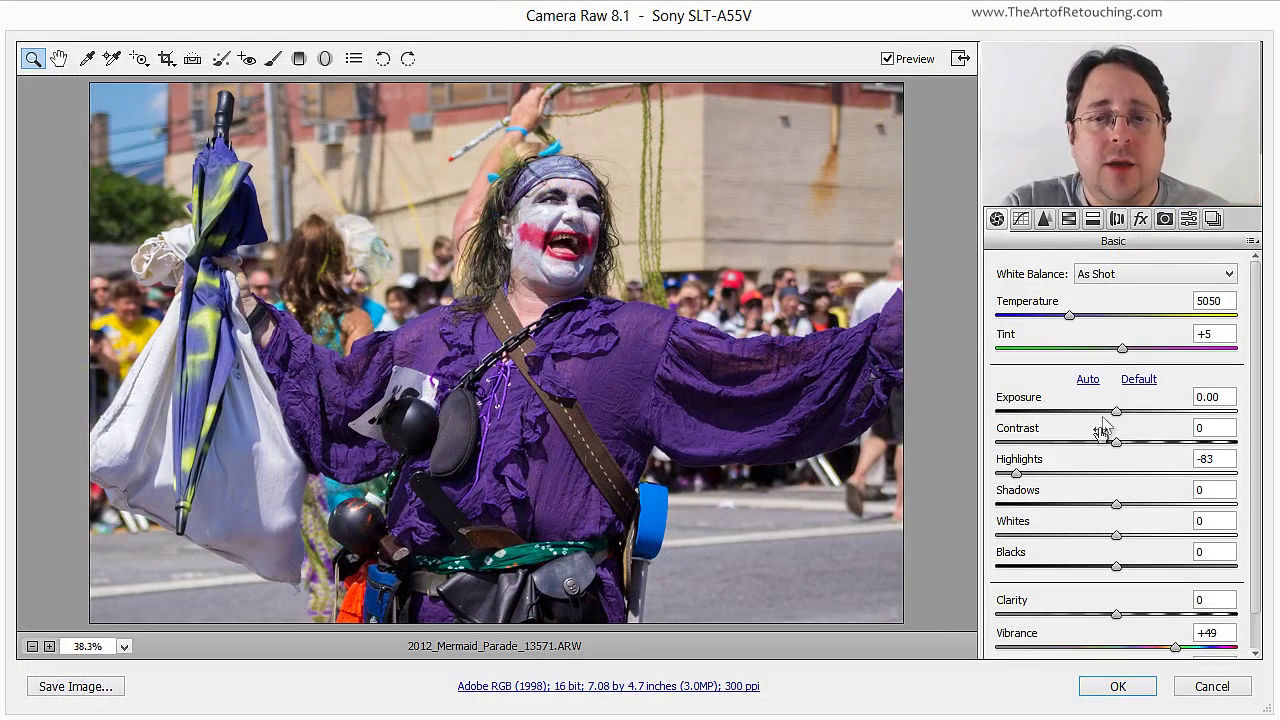
{"action": "left_click_drag", "start_coordinate": [1118, 411], "coordinate": [1174, 428]}
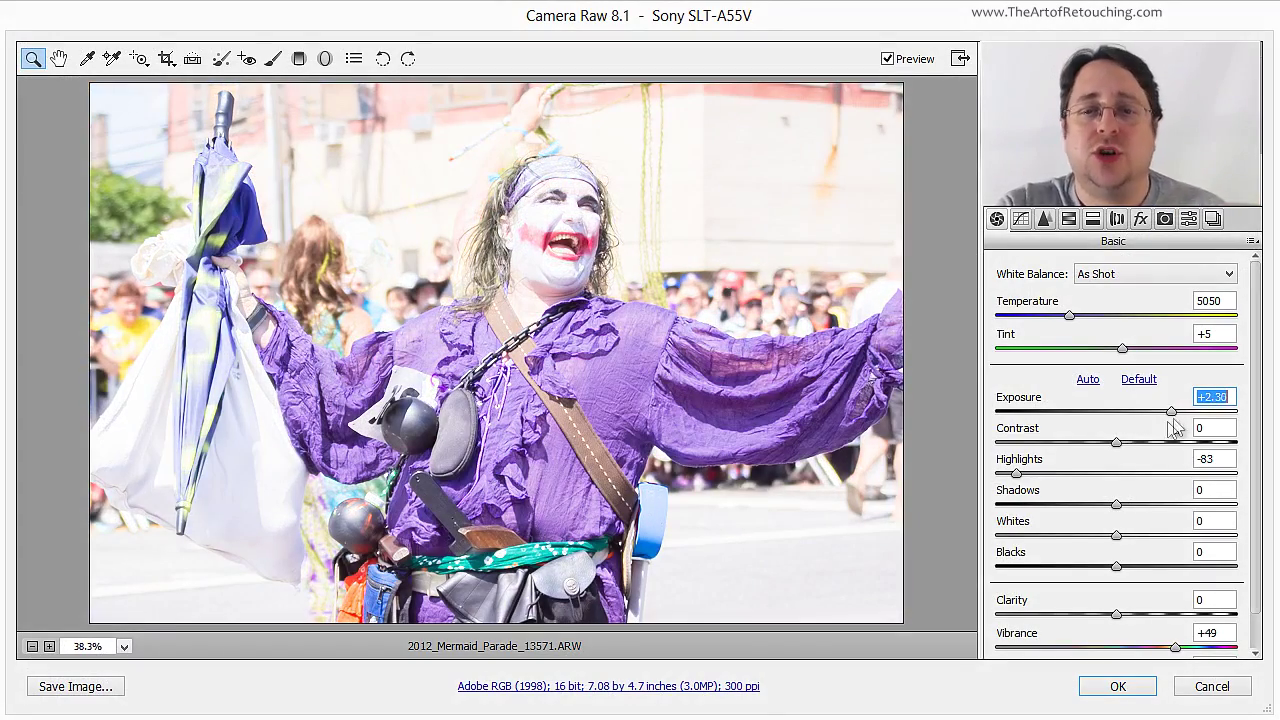
{"action": "left_click", "coordinate": [1118, 686]}
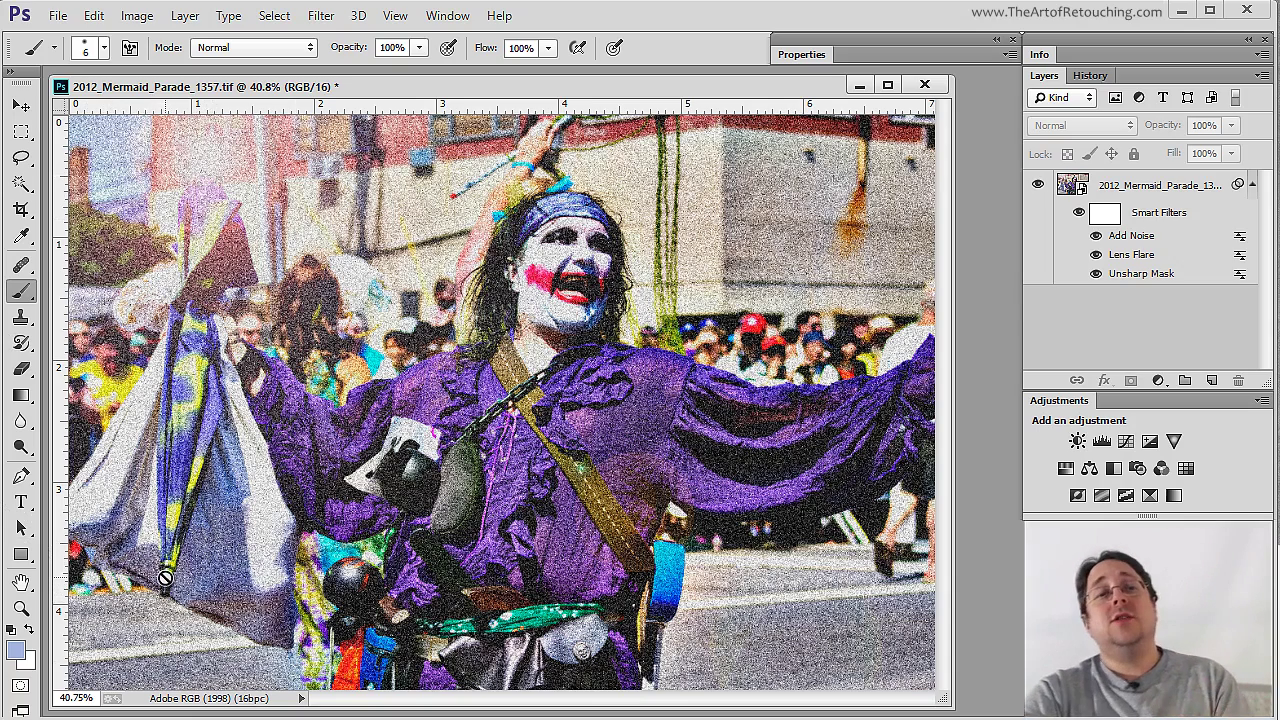
Edit the Lens Flare smart filter to move the flare's centre down to the white bag near the umbrella's lower tip.
{"action": "double_click", "coordinate": [1140, 255]}
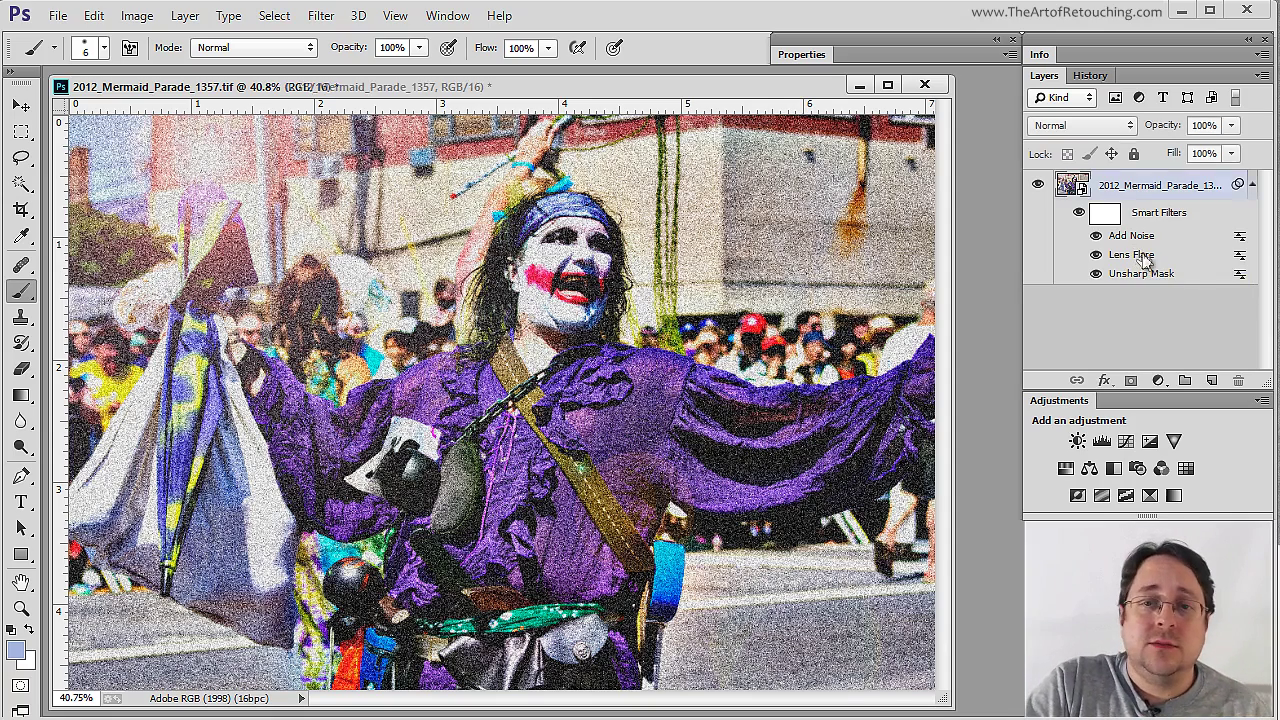
{"action": "left_click_drag", "start_coordinate": [626, 291], "coordinate": [622, 345]}
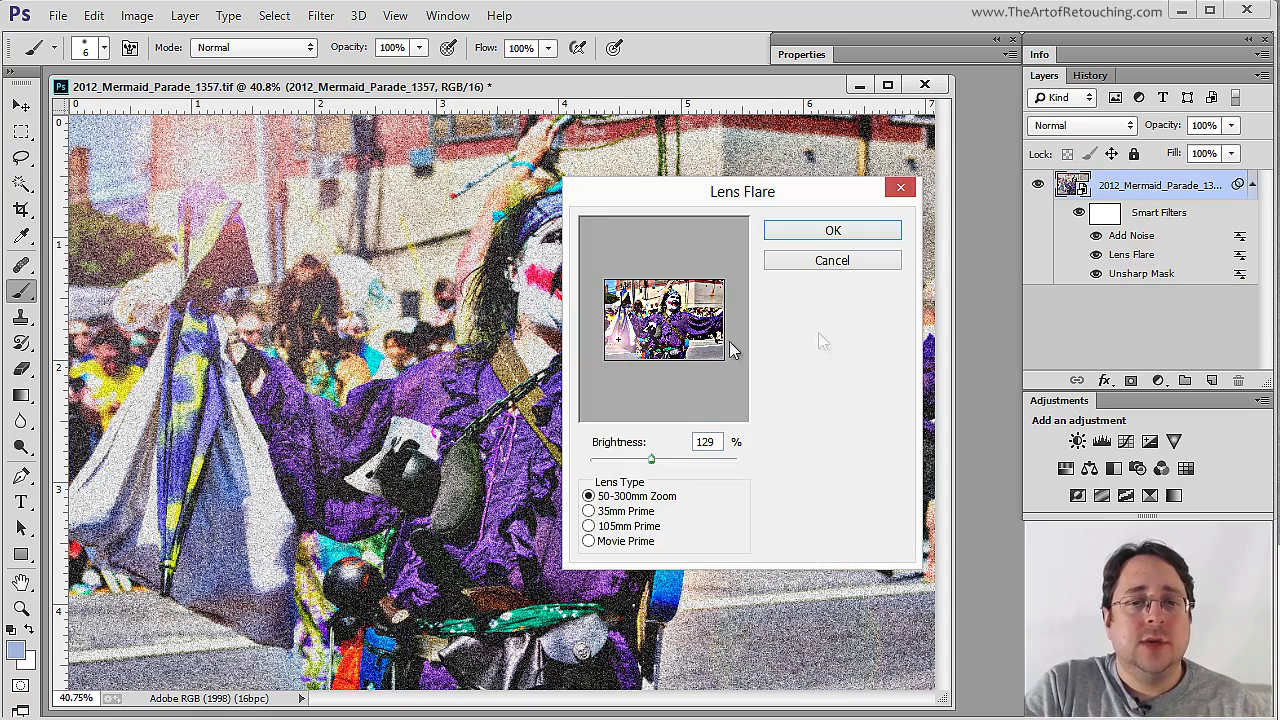
{"action": "left_click", "coordinate": [832, 232]}
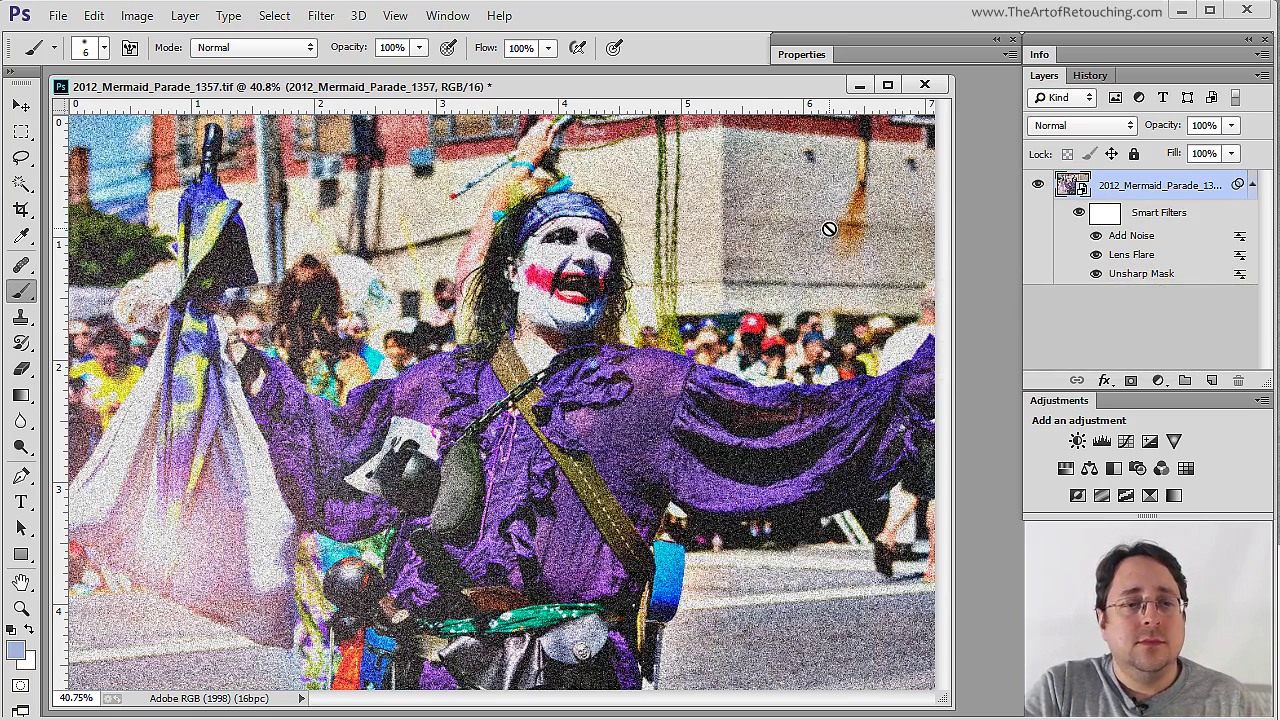